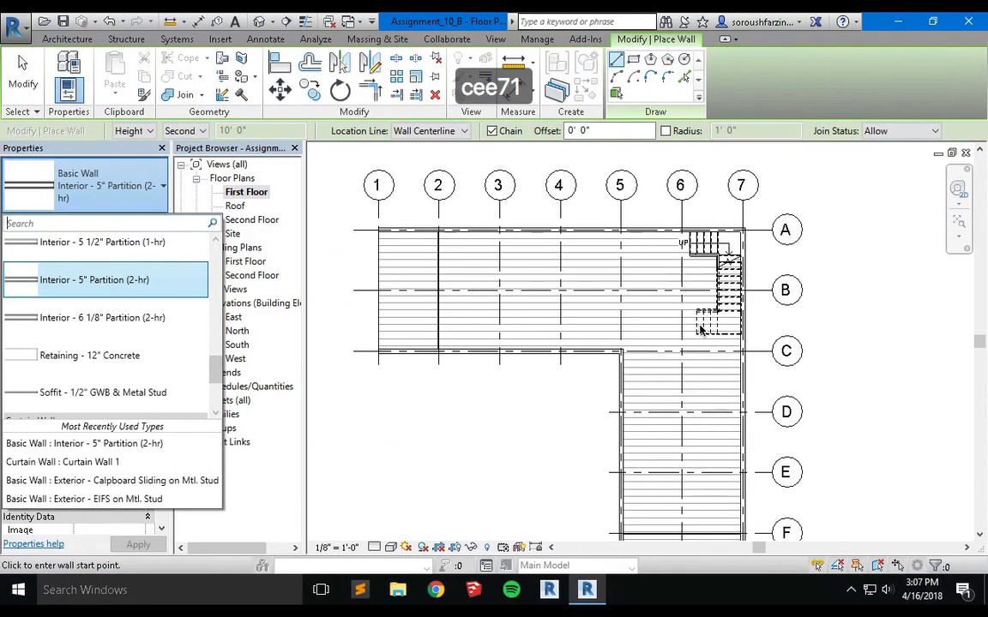
- Start the Wall tool with the Interior - 5" Partition (2-hr) type and the location line at Wall Centerline
{"action": "key", "text": "Escape"}
{"action": "key", "text": "Escape"}
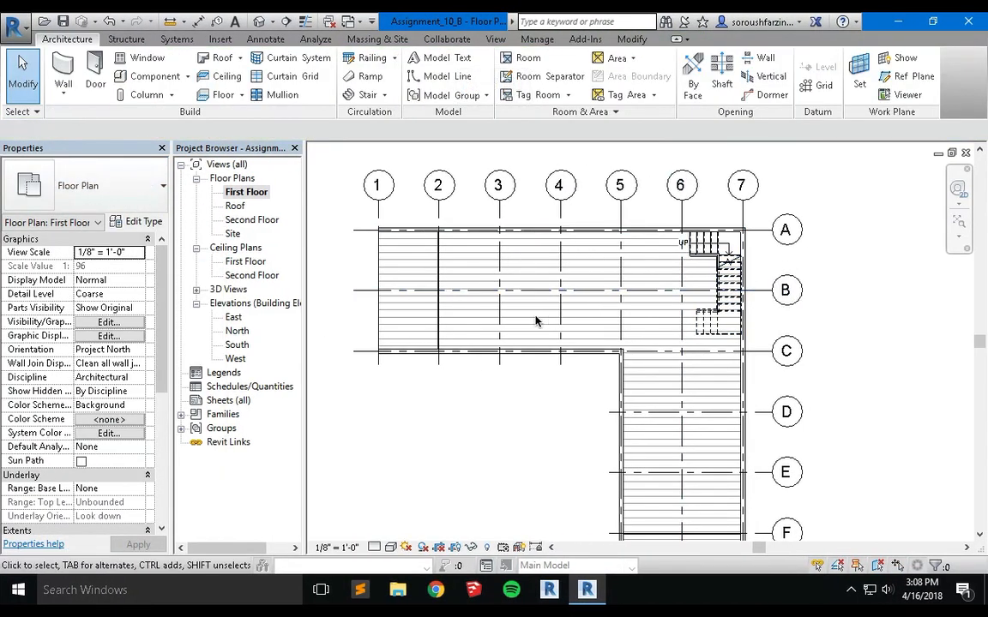
{"action": "left_click", "coordinate": [67, 65]}
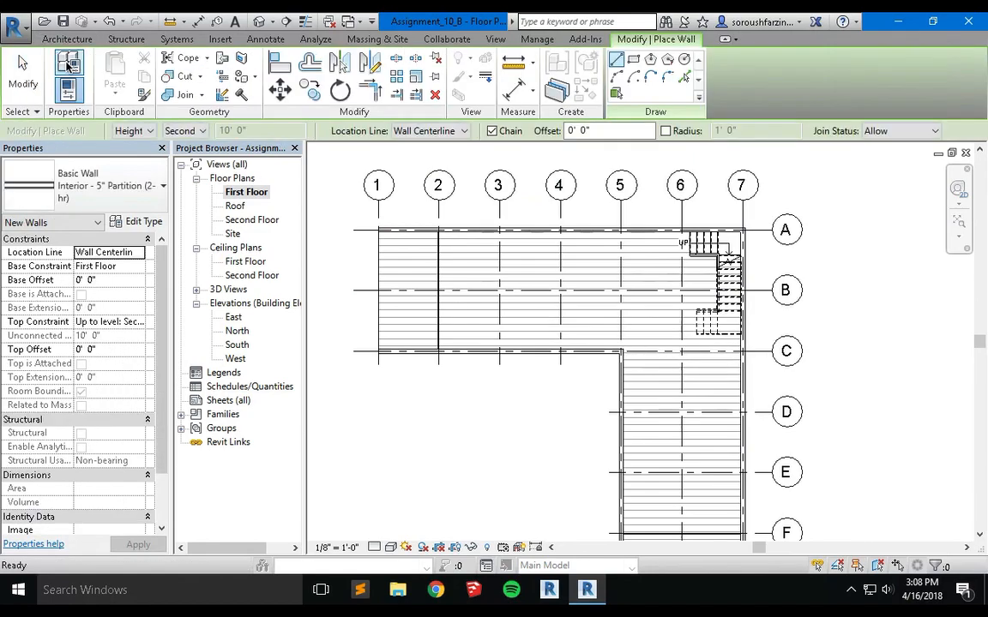
{"action": "left_click", "coordinate": [136, 199]}
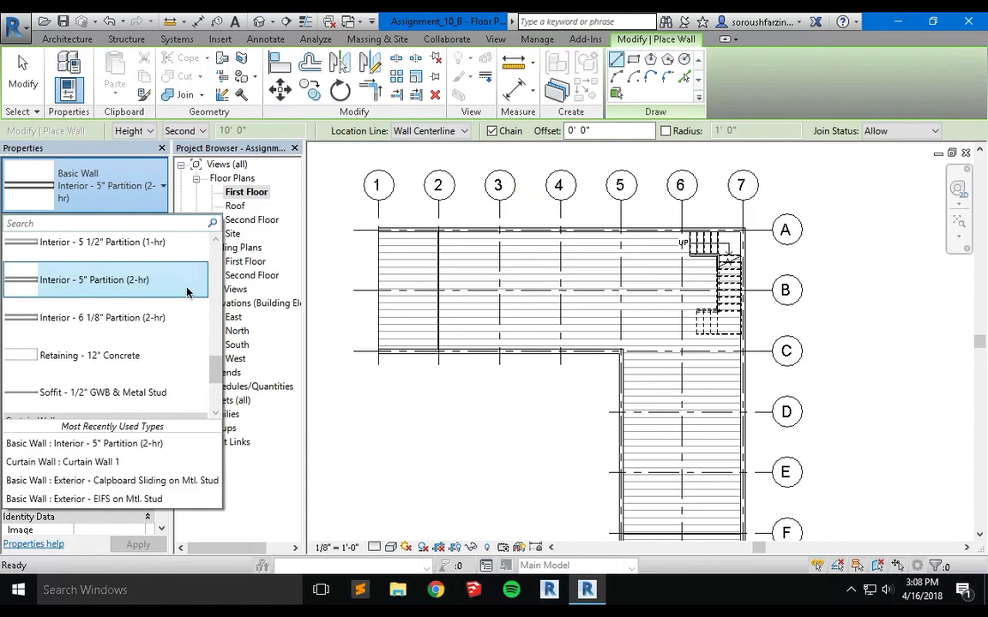
{"action": "left_click", "coordinate": [132, 266]}
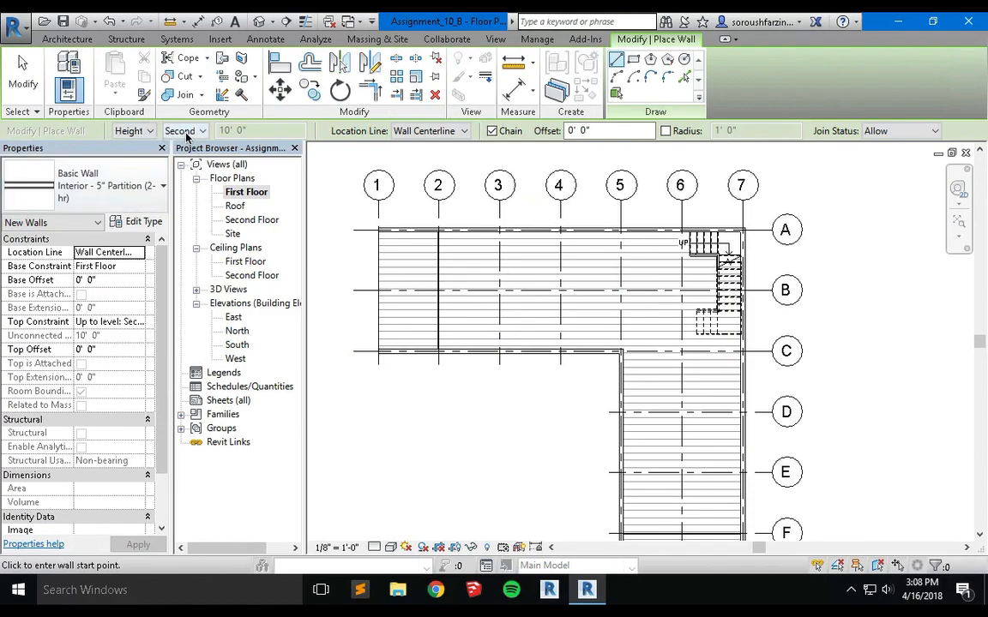
{"action": "left_click", "coordinate": [433, 131]}
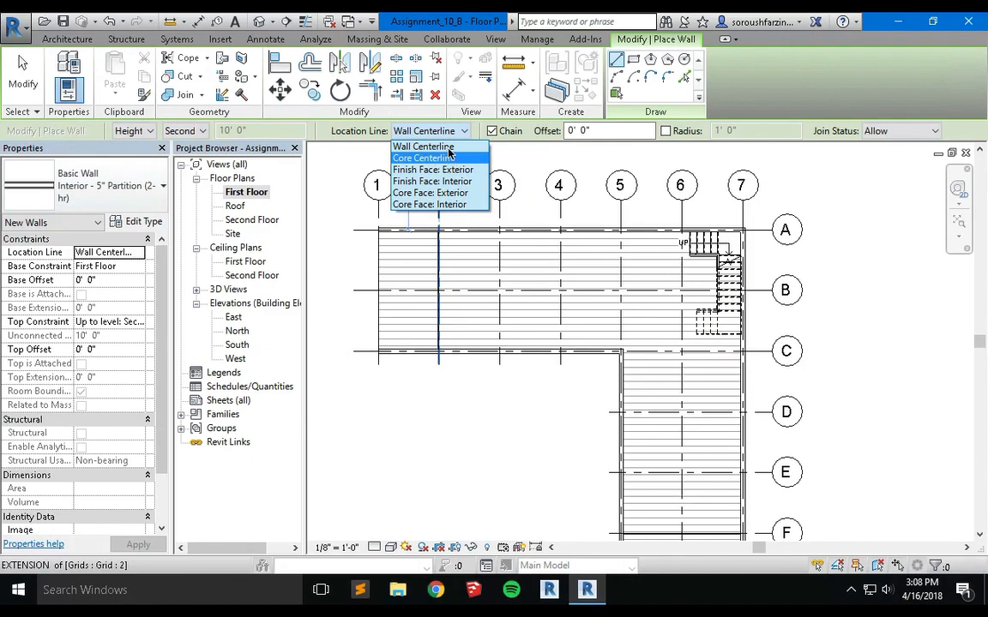
{"action": "left_click", "coordinate": [425, 147]}
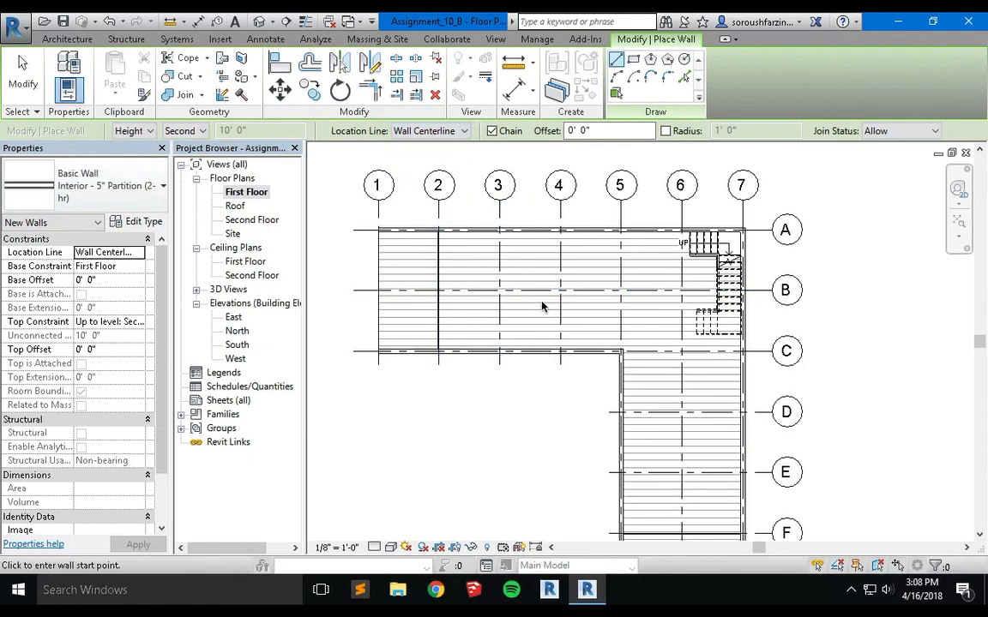
- Draw partition walls along grid B from grid 3 to grid 5, continuing along grid 5 to the exterior wall at grid A
{"action": "mouse_move", "coordinate": [524, 320]}
{"action": "middle_mouse_down"}
{"action": "mouse_move", "coordinate": [456, 320]}
{"action": "mouse_move", "coordinate": [468, 324]}
{"action": "middle_mouse_up"}
{"action": "scroll", "coordinate": [594, 280], "scroll_direction": "up", "scroll_amount": 3}
{"action": "middle_click_drag", "start_coordinate": [524, 311], "coordinate": [647, 305]}
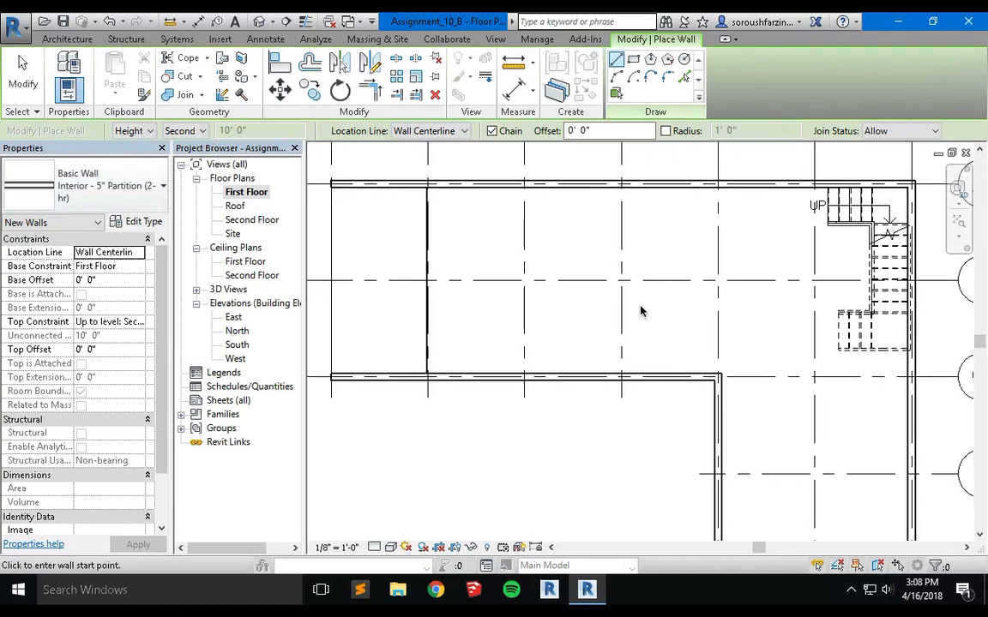
{"action": "left_click", "coordinate": [527, 283]}
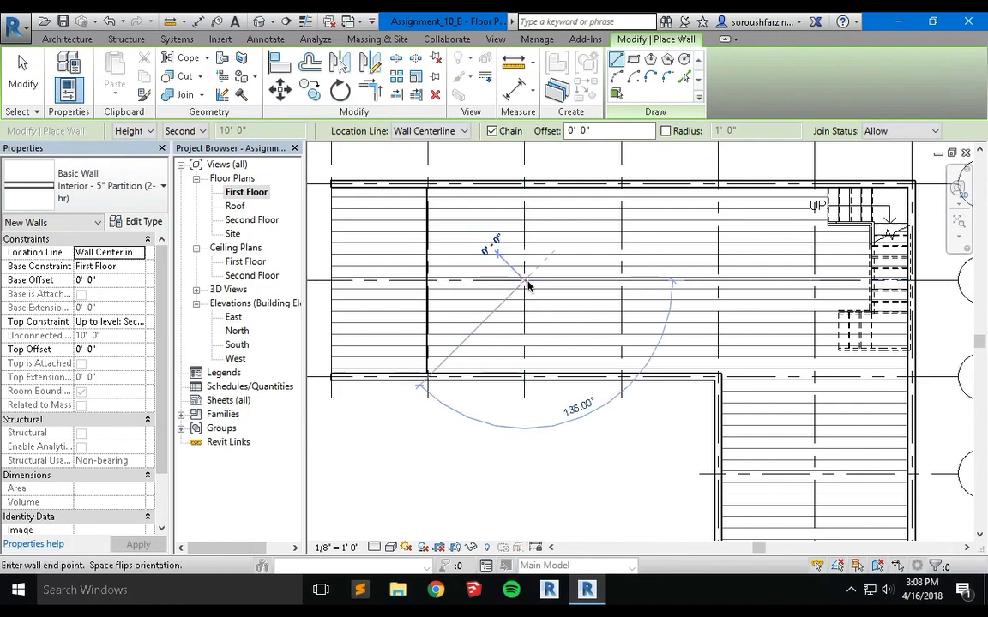
{"action": "left_click", "coordinate": [622, 281]}
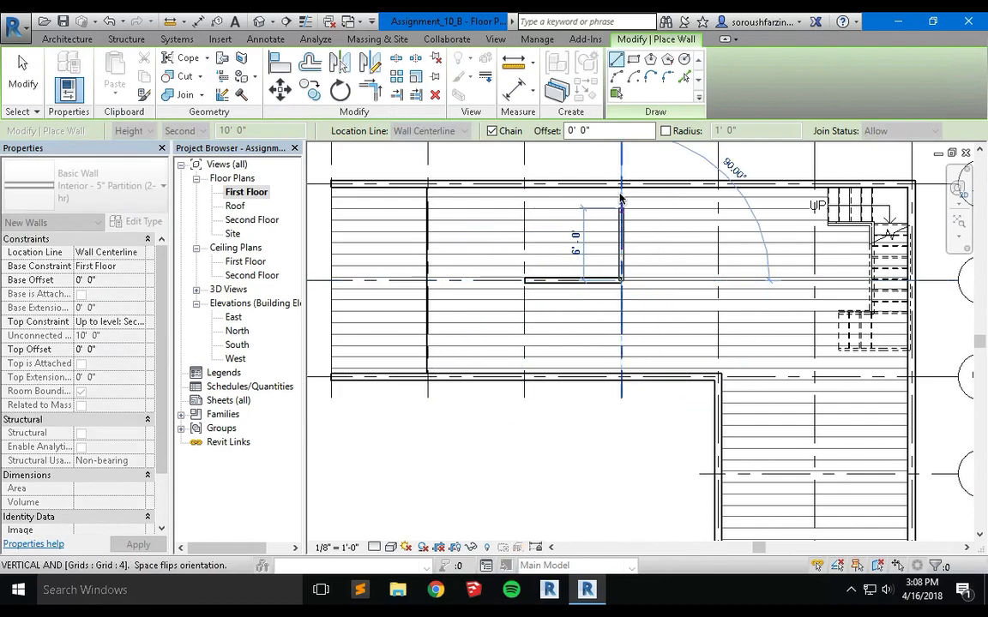
{"action": "left_click", "coordinate": [719, 281]}
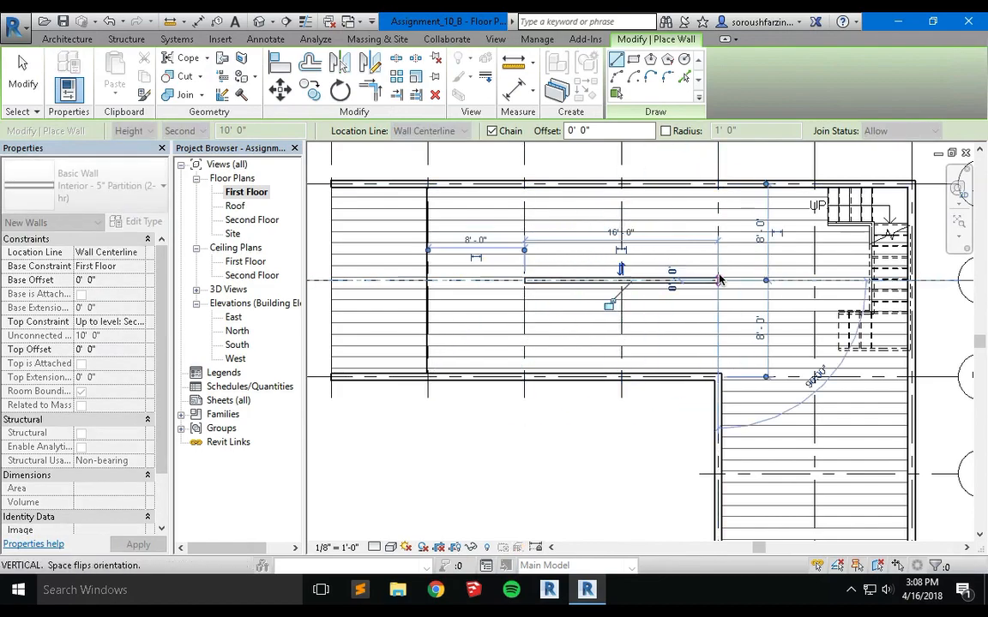
{"action": "left_click", "coordinate": [717, 184]}
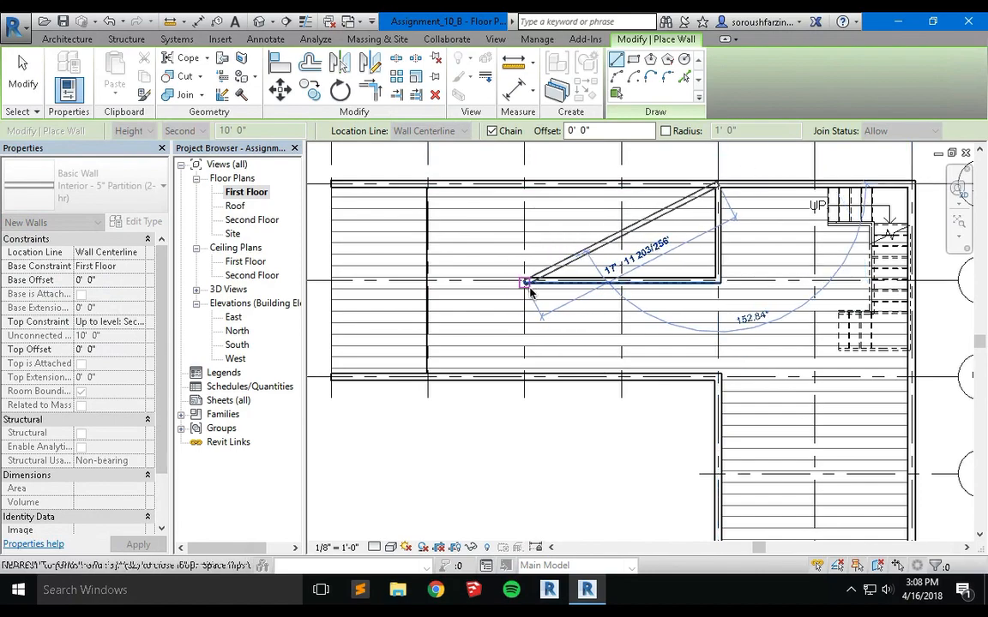
{"action": "key", "text": "Escape"}
- Close the room with a partition wall along grid 3 from grid B to the exterior wall at grid A
{"action": "left_click", "coordinate": [525, 281]}
{"action": "left_click", "coordinate": [524, 184]}
{"action": "key", "text": "Escape"}
{"action": "middle_click_drag", "start_coordinate": [669, 322], "coordinate": [640, 315]}
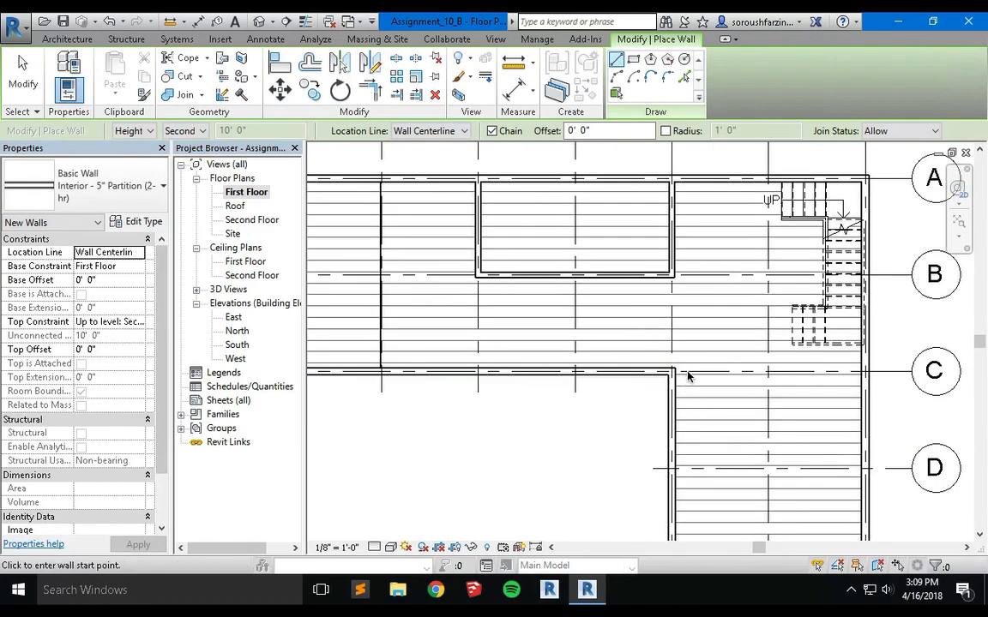
{"action": "key", "text": "Escape"}
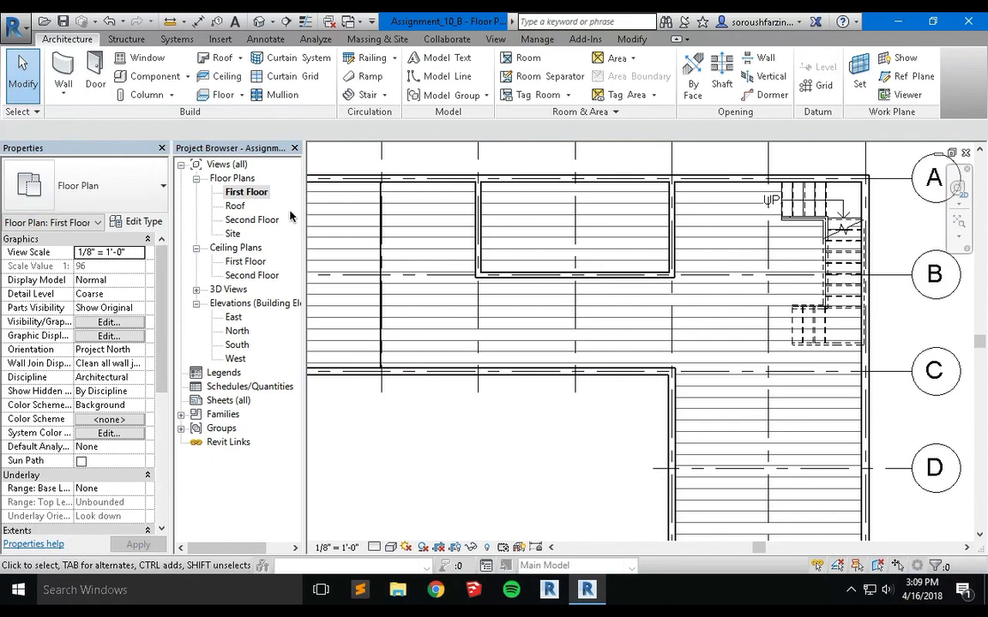
- Start placing a door and open the US Imperial library's Doors folder for loading a family
{"action": "left_click", "coordinate": [95, 76]}
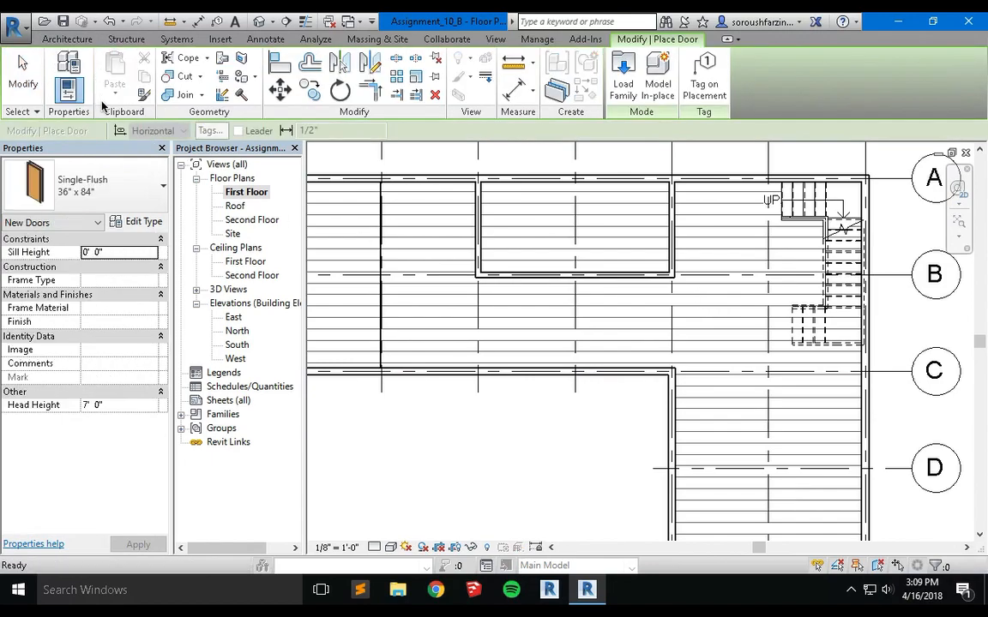
{"action": "left_click", "coordinate": [122, 182]}
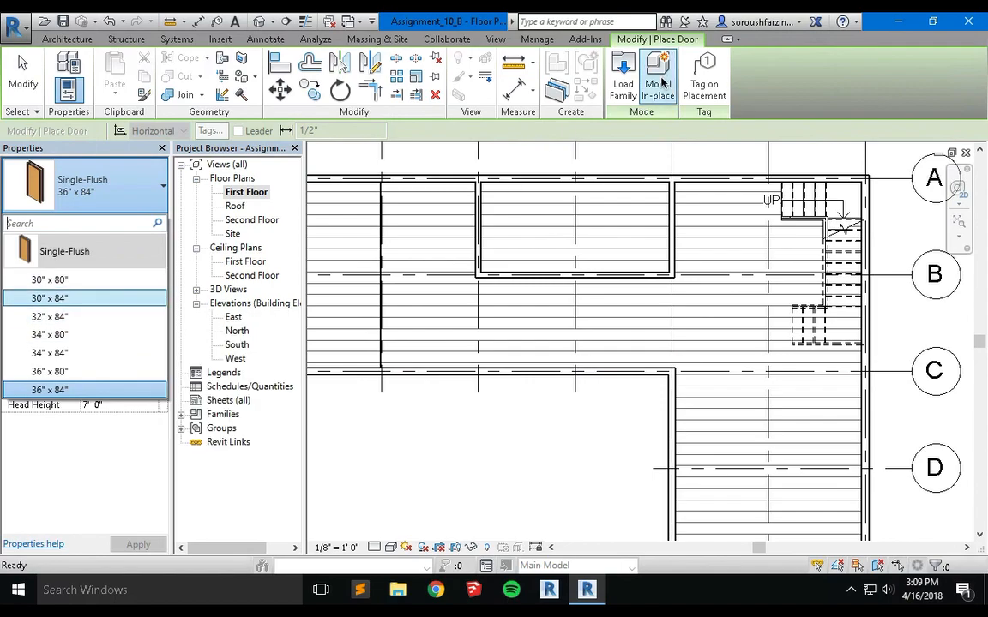
{"action": "left_click", "coordinate": [621, 86]}
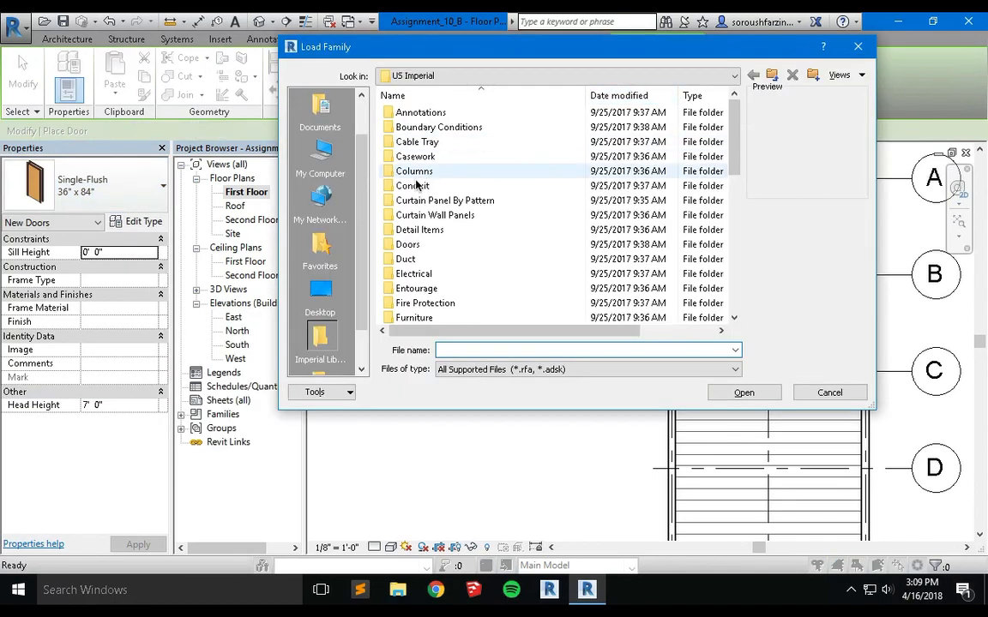
{"action": "double_click", "coordinate": [408, 244]}
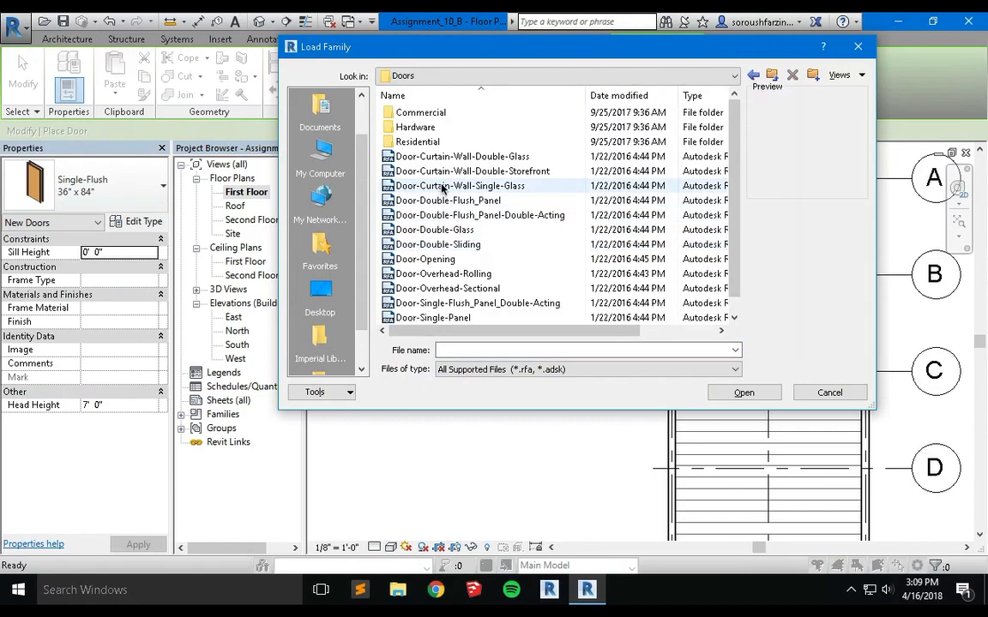
- Preview the door families in the Doors folder from Door-Double-Sliding through Door-Single-Panel
{"action": "left_click", "coordinate": [439, 244]}
{"action": "key", "text": "Down"}
{"action": "key", "text": "Down"}
{"action": "key", "text": "Down"}
{"action": "key", "text": "Down"}
{"action": "key", "text": "Down"}
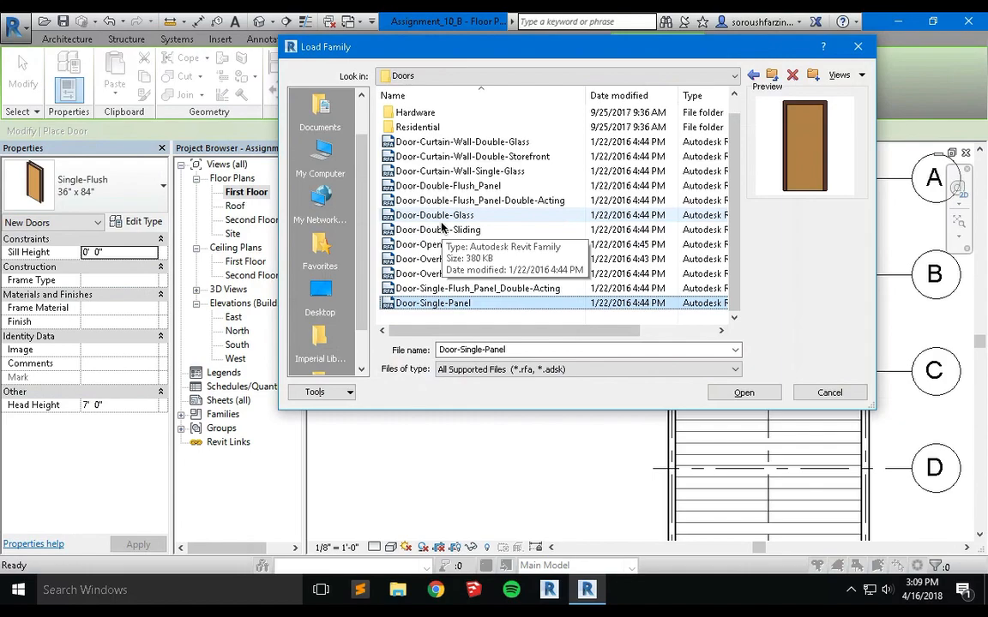
{"action": "key", "text": "Up"}
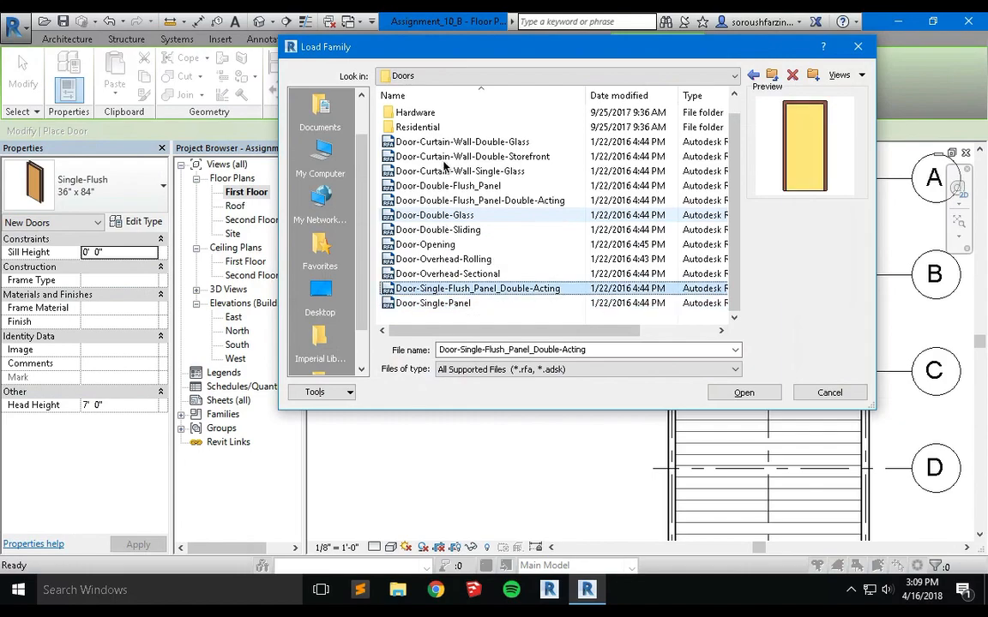
- Open the Residential door folder and preview its exterior, garage and interior double door families
{"action": "double_click", "coordinate": [451, 128]}
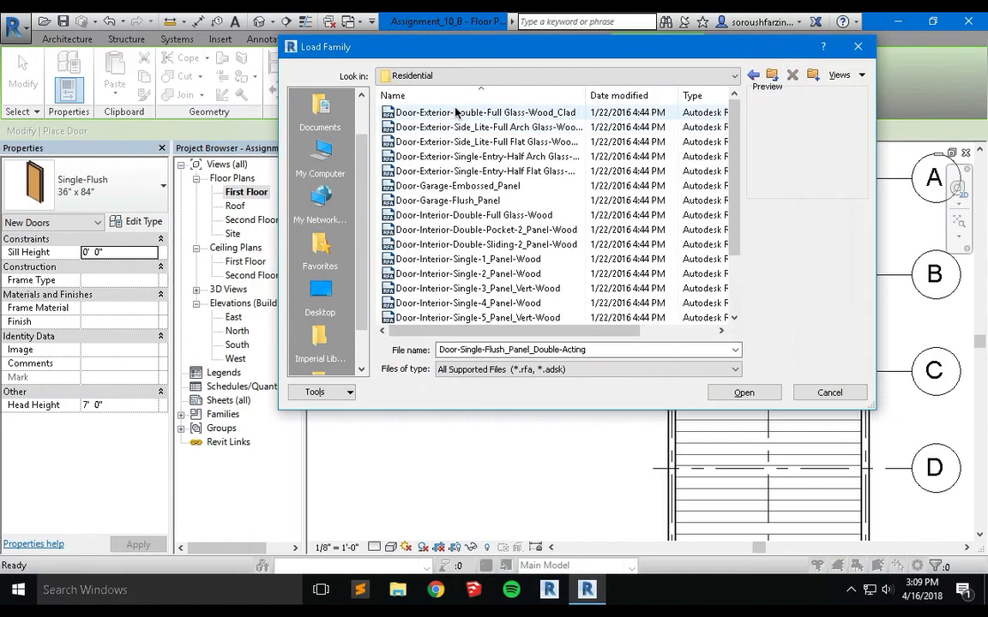
{"action": "left_click", "coordinate": [455, 112]}
{"action": "key", "text": "Down"}
{"action": "key", "text": "Down"}
{"action": "key", "text": "Down"}
{"action": "key", "text": "Down"}
{"action": "key", "text": "Down"}
{"action": "key", "text": "Down"}
{"action": "key", "text": "Down"}
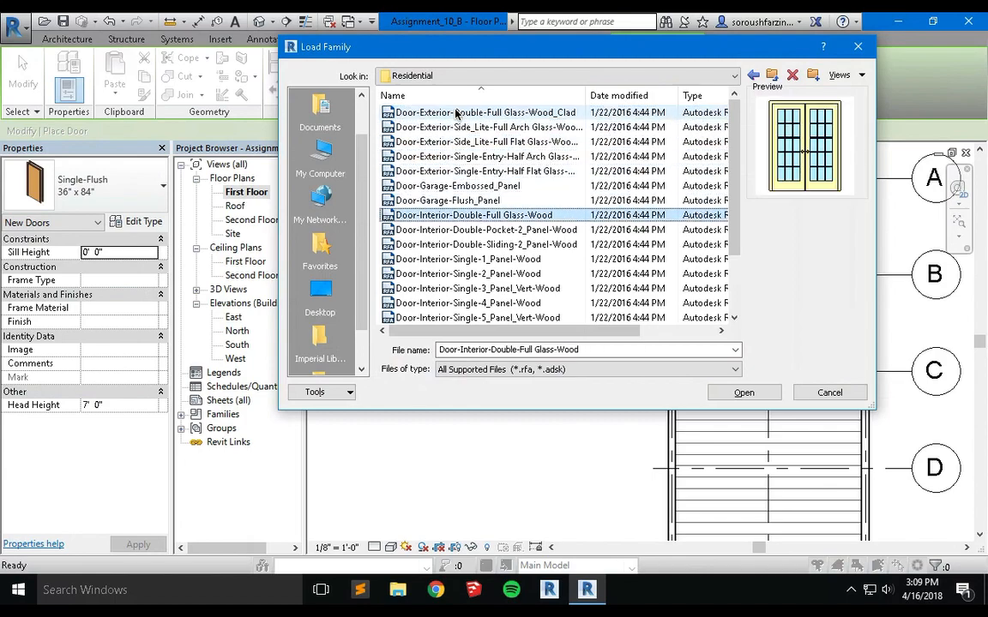
{"action": "key", "text": "Down"}
{"action": "key", "text": "Down"}
{"action": "key", "text": "Up"}
{"action": "key", "text": "Up"}
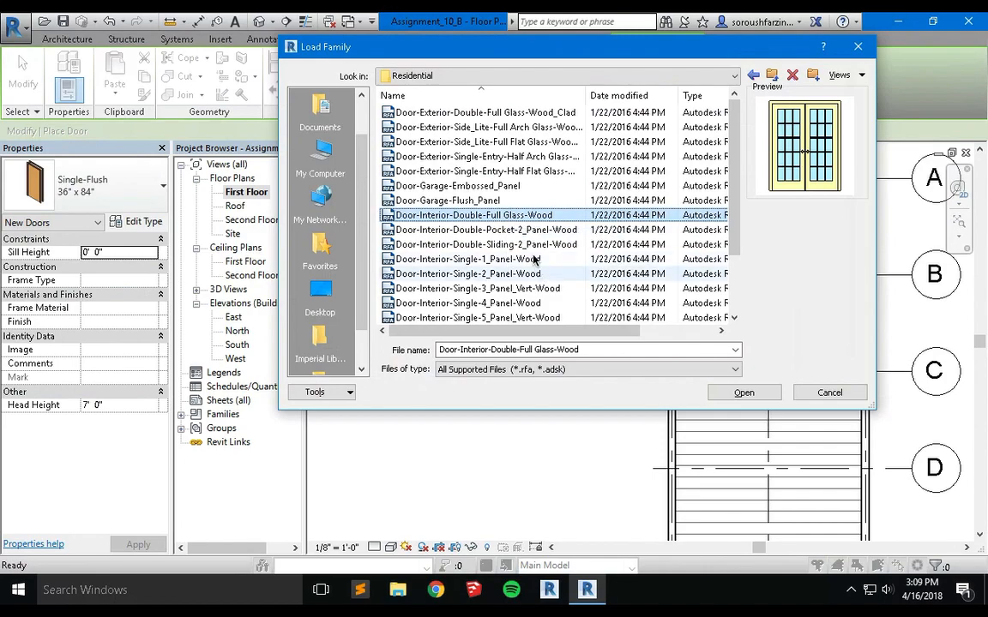
- Load the Door-Interior-Single-2_Panel-Wood family with the 30" x 96" type
{"action": "left_click", "coordinate": [523, 231]}
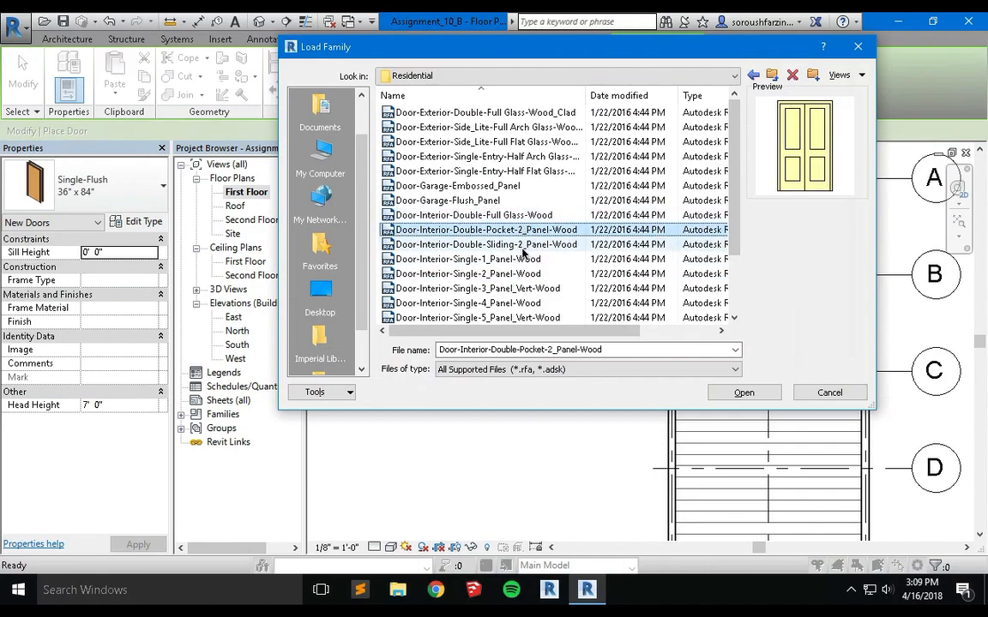
{"action": "left_click", "coordinate": [524, 259]}
{"action": "left_click", "coordinate": [514, 274]}
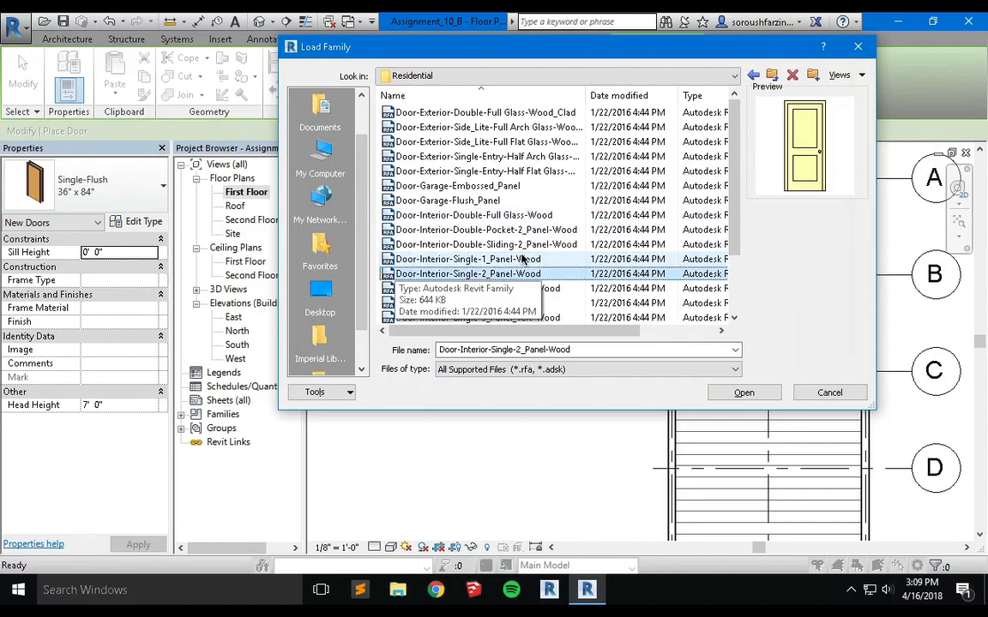
{"action": "double_click", "coordinate": [515, 273]}
{"action": "scroll", "coordinate": [410, 491], "scroll_direction": "down", "scroll_amount": 7}
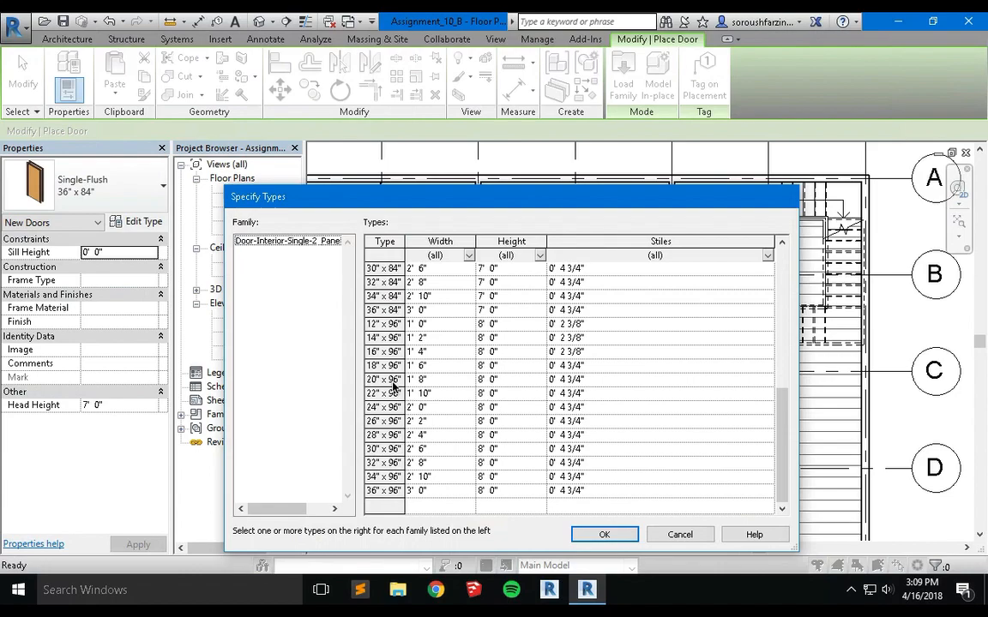
{"action": "left_click", "coordinate": [390, 490]}
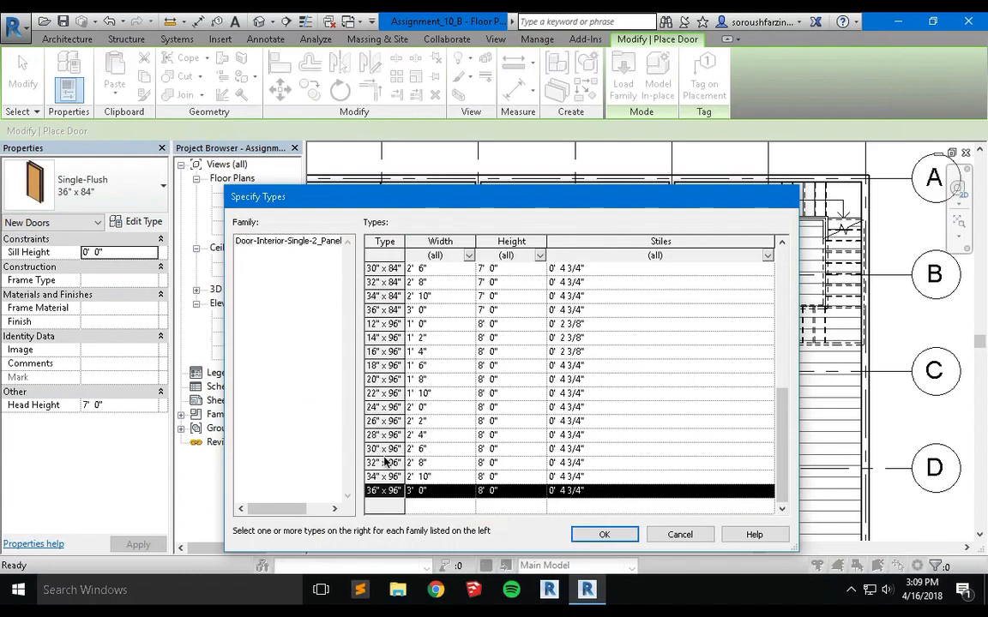
{"action": "left_click", "coordinate": [385, 450]}
{"action": "left_click", "coordinate": [606, 538]}
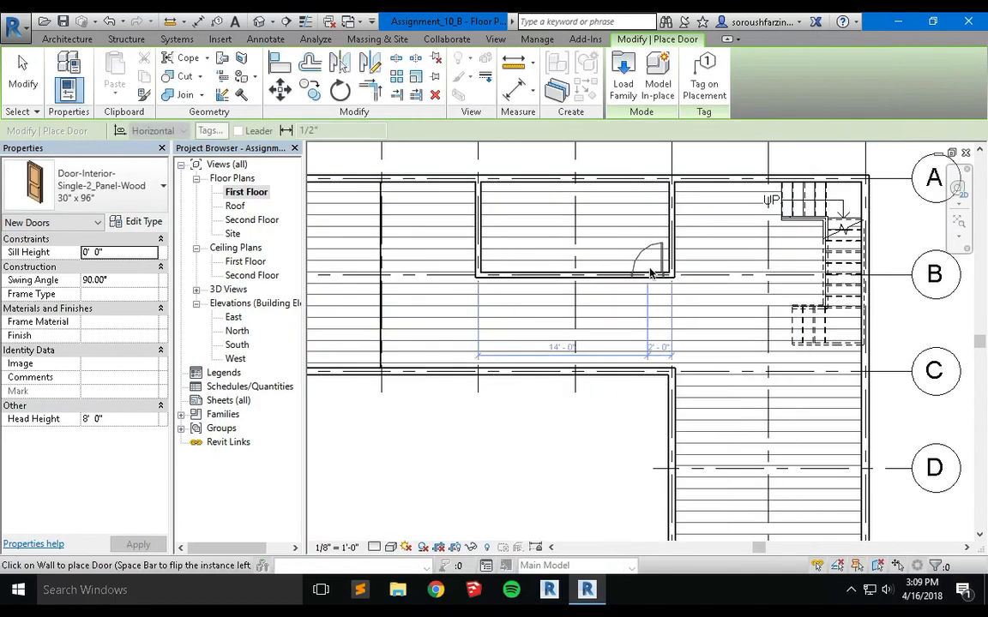
- Place the door in the room's grid B wall about 2' from grid 5, swinging into the room
{"action": "key", "text": "space"}
{"action": "left_click", "coordinate": [649, 274]}
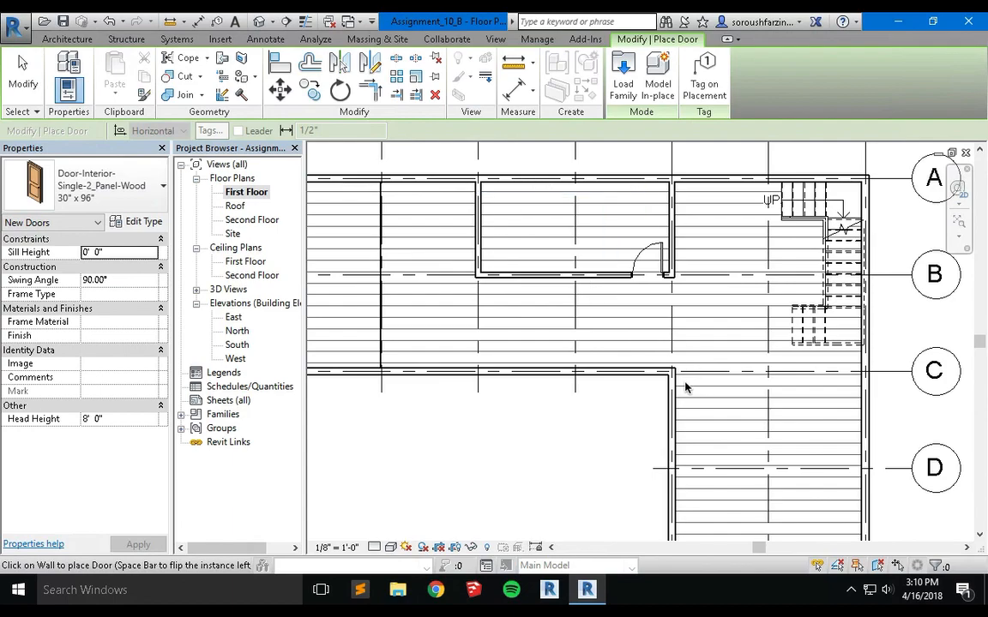
{"action": "key", "text": "Escape"}
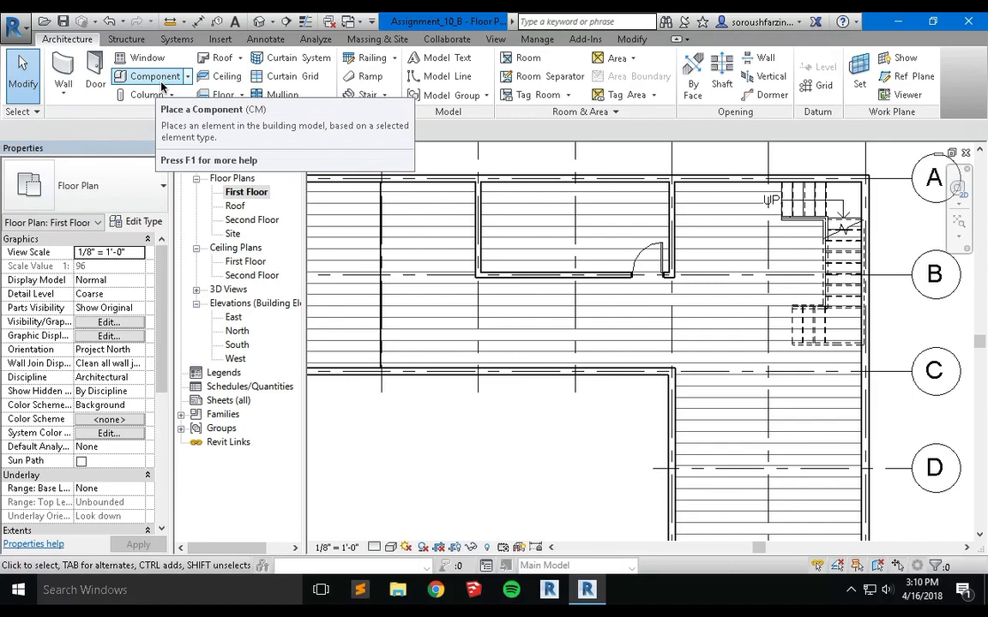
- Start placing a component and choose the Desk 60" x 30" type
{"action": "left_click", "coordinate": [159, 79]}
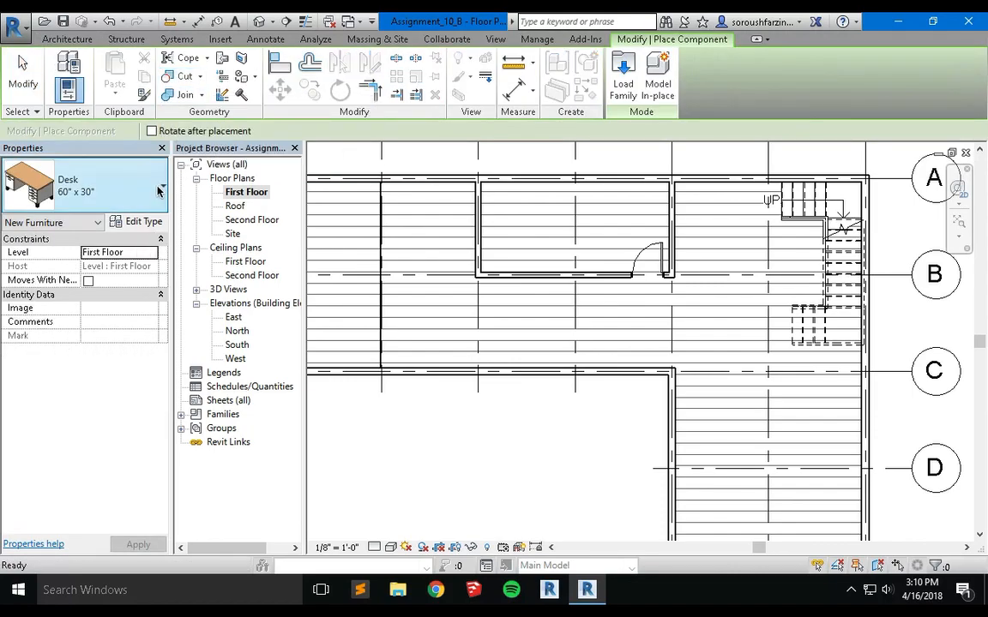
{"action": "left_click", "coordinate": [159, 190]}
{"action": "scroll", "coordinate": [154, 382], "scroll_direction": "down", "scroll_amount": 10}
{"action": "scroll", "coordinate": [154, 383], "scroll_direction": "up", "scroll_amount": 10}
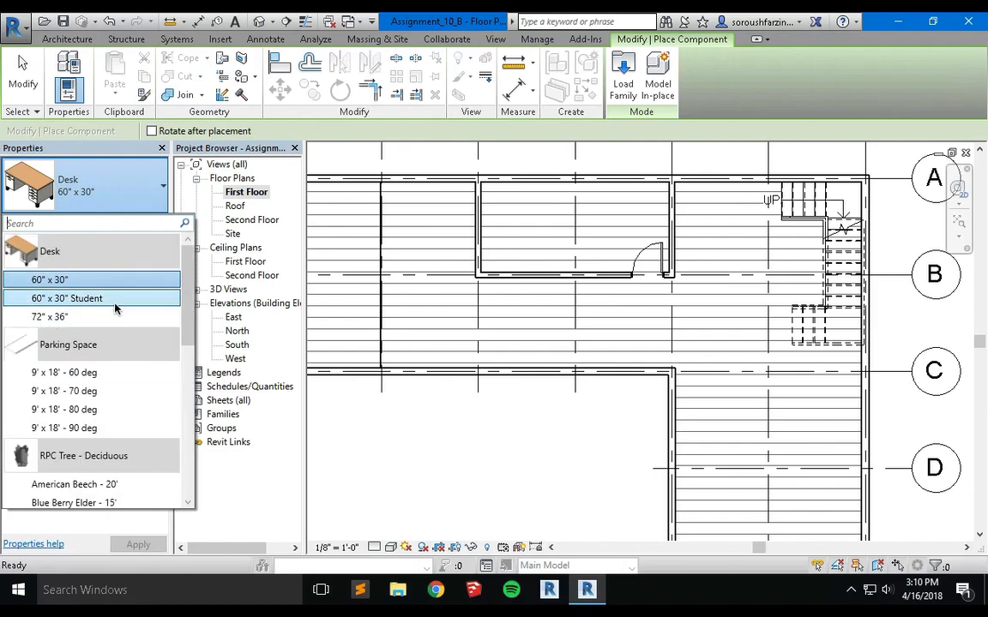
{"action": "left_click", "coordinate": [115, 302]}
{"action": "left_click", "coordinate": [144, 209]}
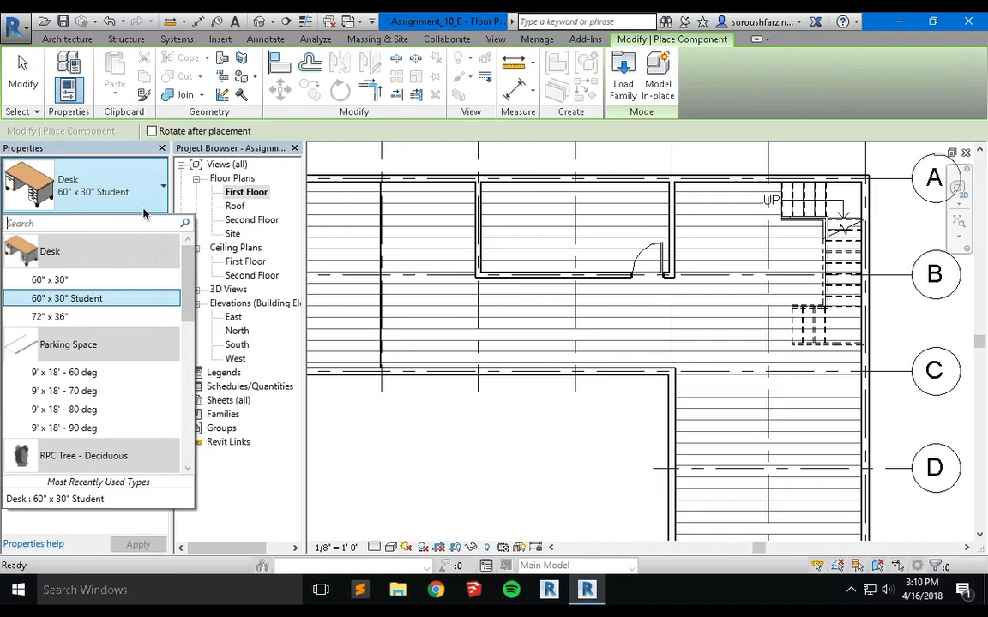
{"action": "left_click", "coordinate": [124, 280]}
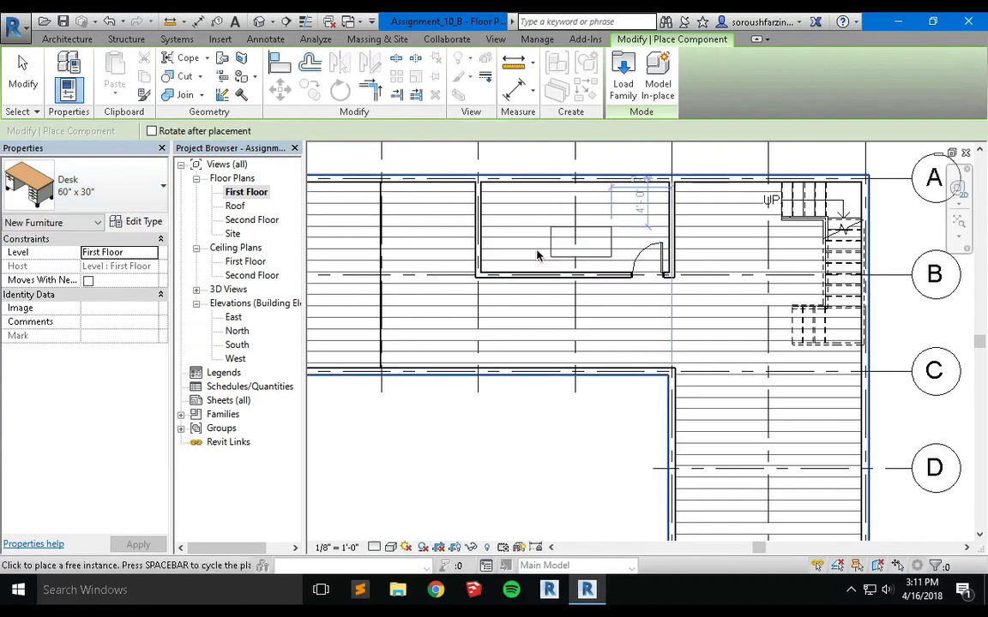
- Place the desk rotated lengthwise along the room's grid 3 wall, about 6" from grid 3 and 2' from grid A
{"action": "key", "text": "space"}
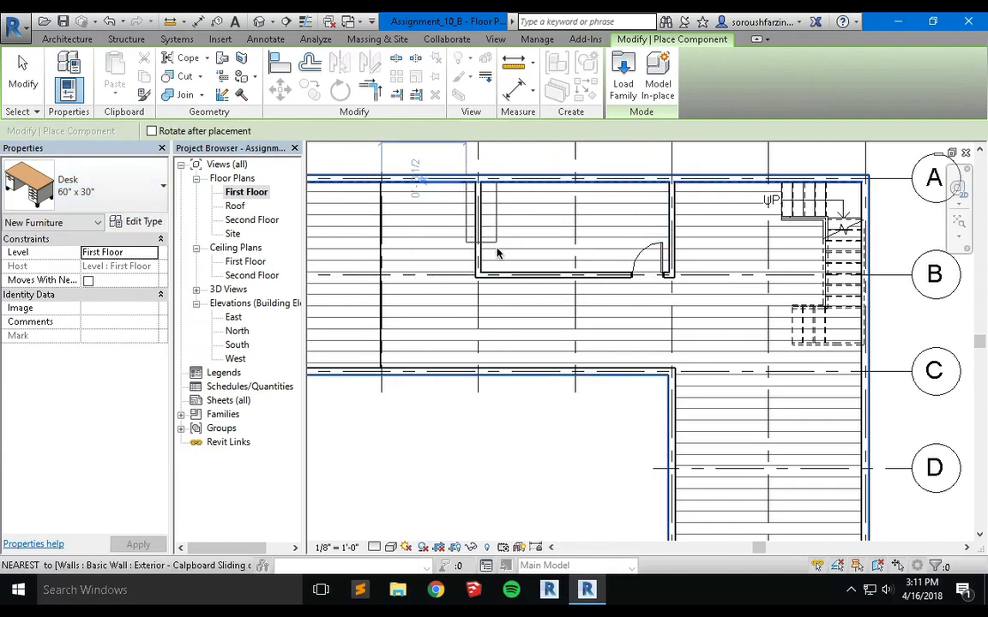
{"action": "key", "text": "space"}
{"action": "key", "text": "space"}
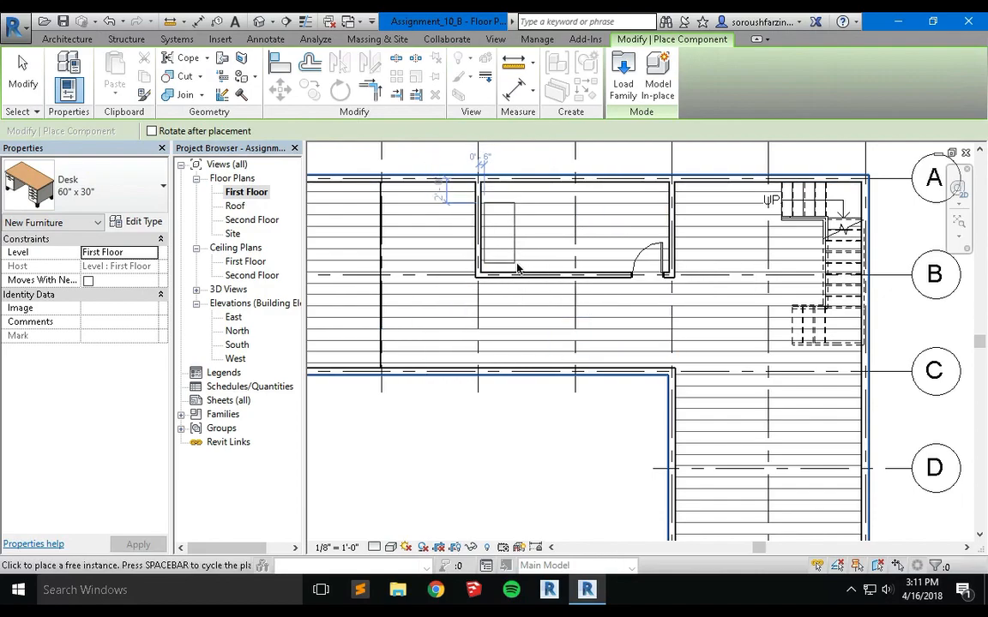
{"action": "left_click", "coordinate": [517, 269]}
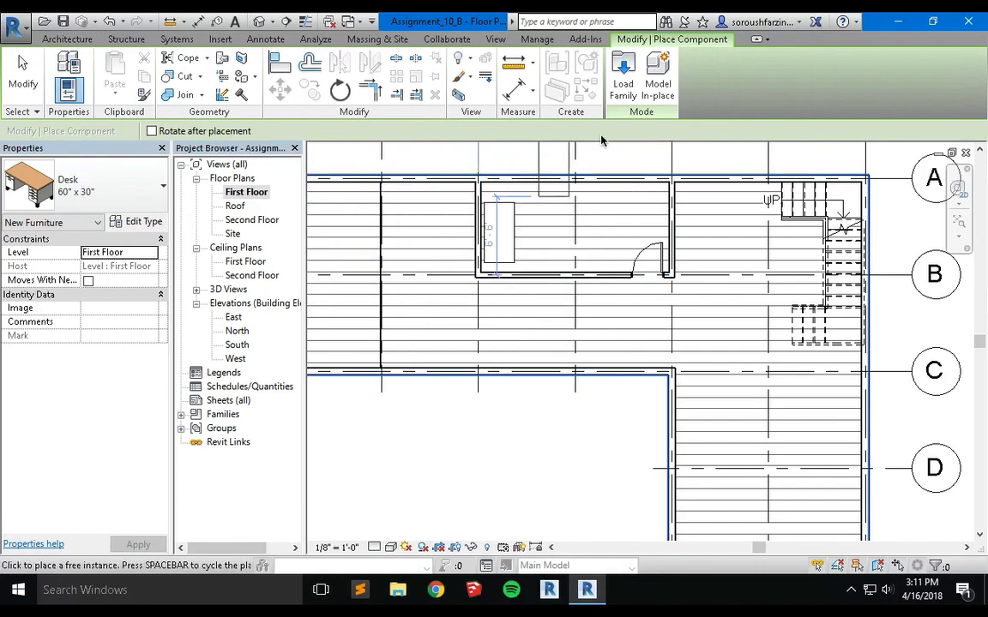
- Preview the bed families in the library's Furniture > Beds folder and load Bed-Standard
{"action": "left_click", "coordinate": [623, 90]}
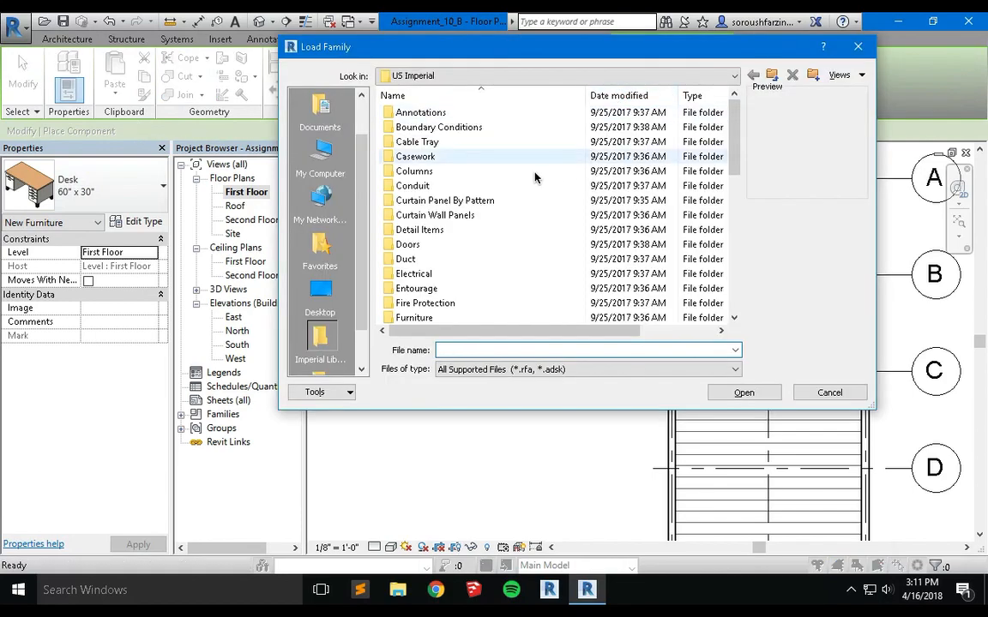
{"action": "left_click", "coordinate": [471, 174]}
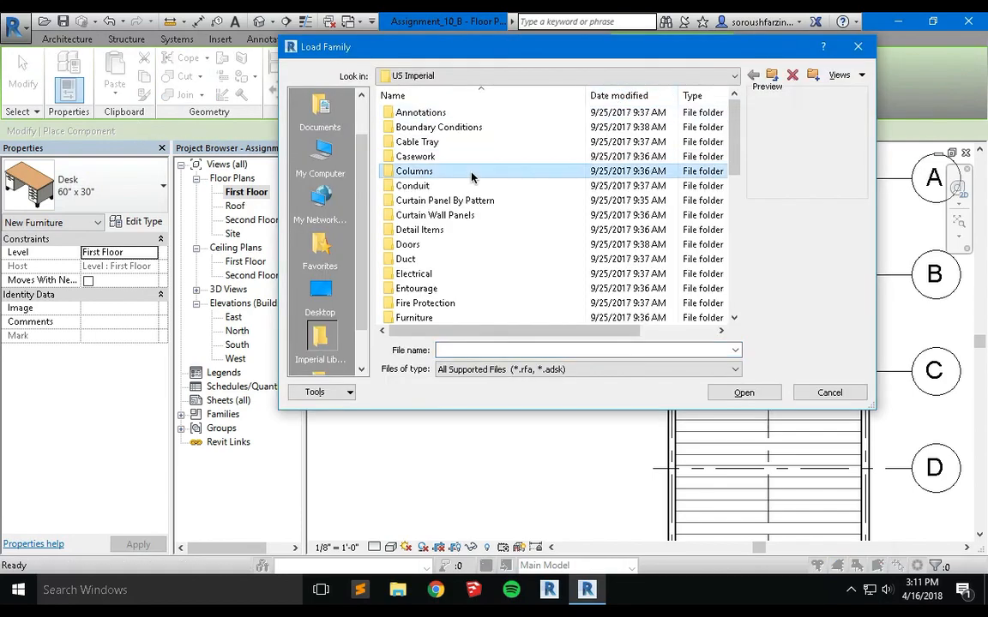
{"action": "double_click", "coordinate": [433, 317]}
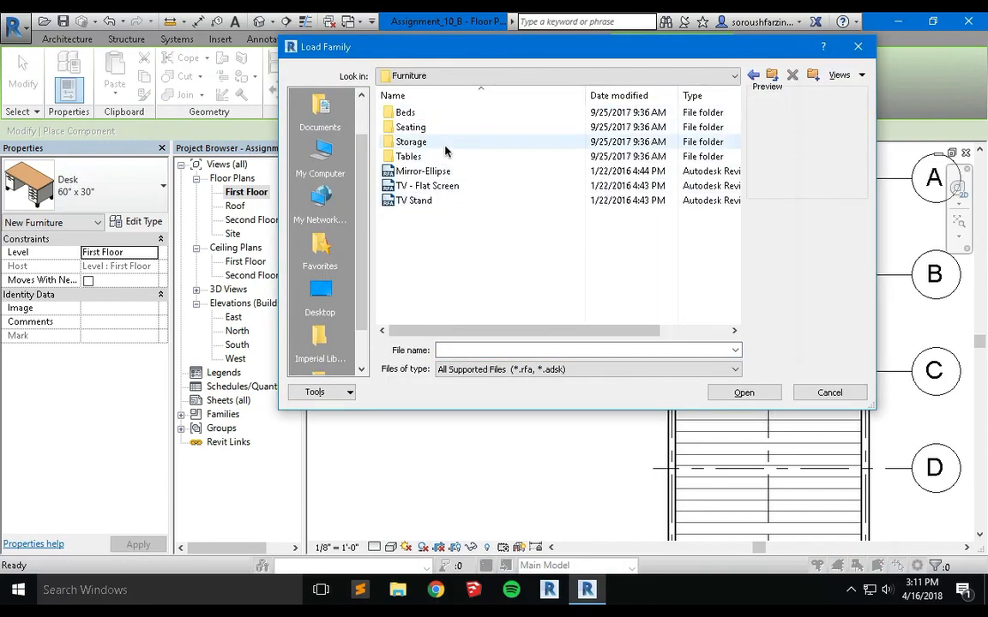
{"action": "double_click", "coordinate": [451, 114]}
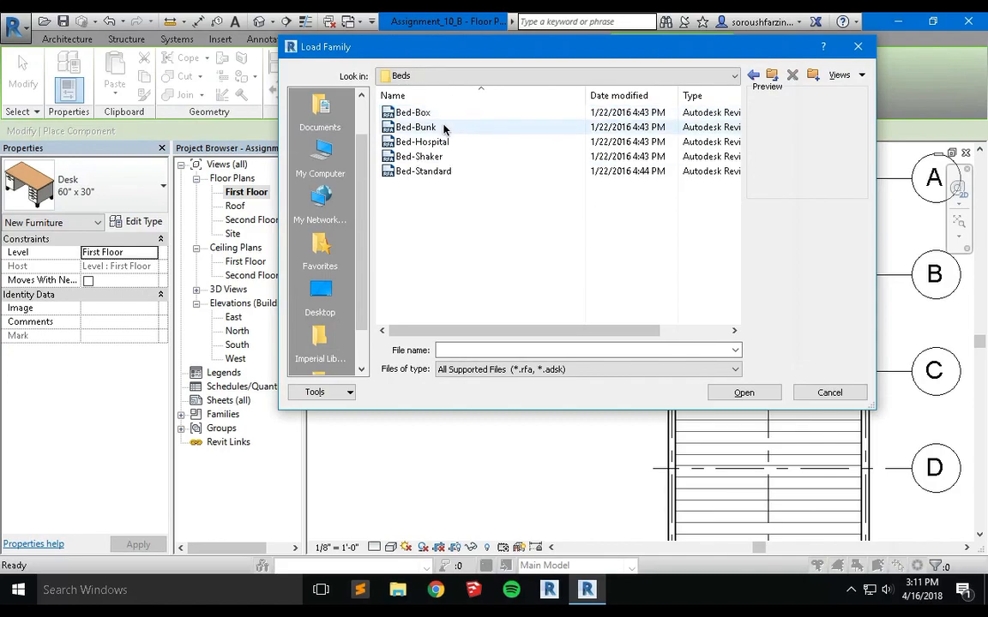
{"action": "left_click", "coordinate": [445, 128]}
{"action": "left_click", "coordinate": [449, 114]}
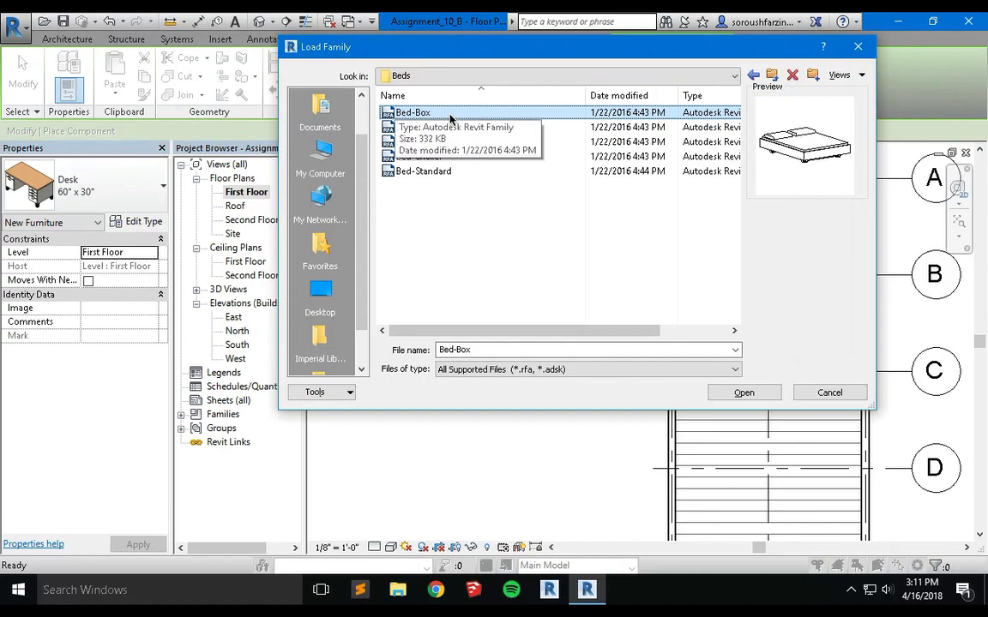
{"action": "key", "text": "Down"}
{"action": "key", "text": "Down"}
{"action": "key", "text": "Down"}
{"action": "key", "text": "Down"}
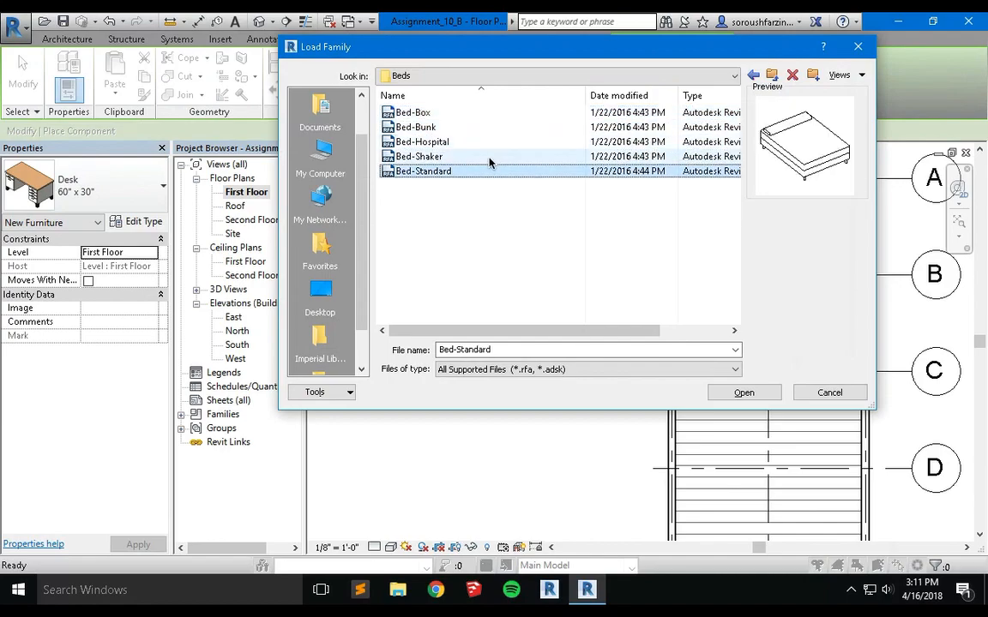
{"action": "left_click", "coordinate": [743, 393]}
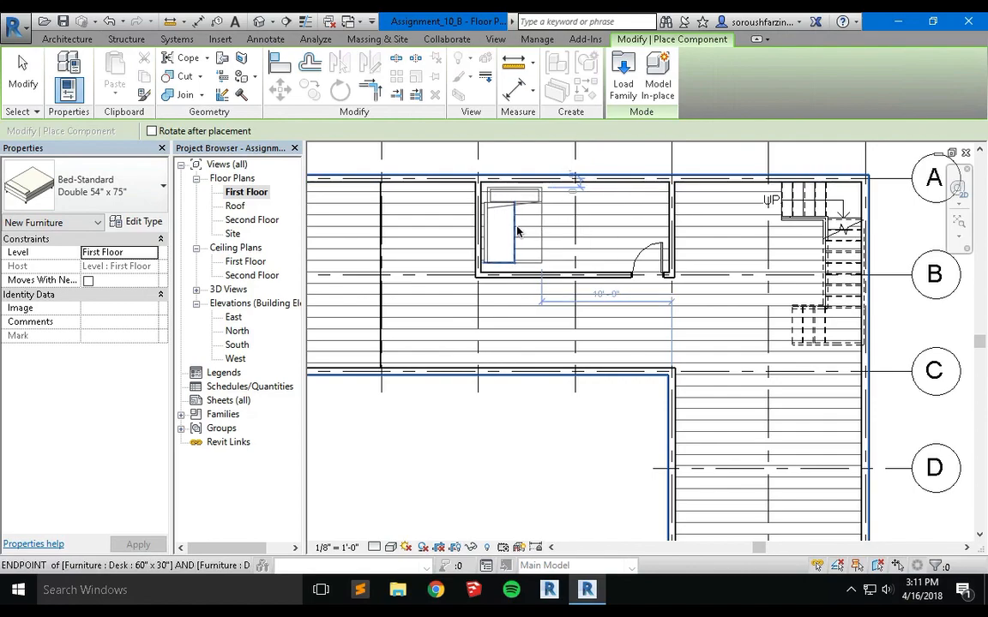
- Place the Double 54" x 75" bed in the room's corner by grids 3 and A, about 11'-0 1/2" from grid 5, and end placement
{"action": "left_click", "coordinate": [515, 232]}
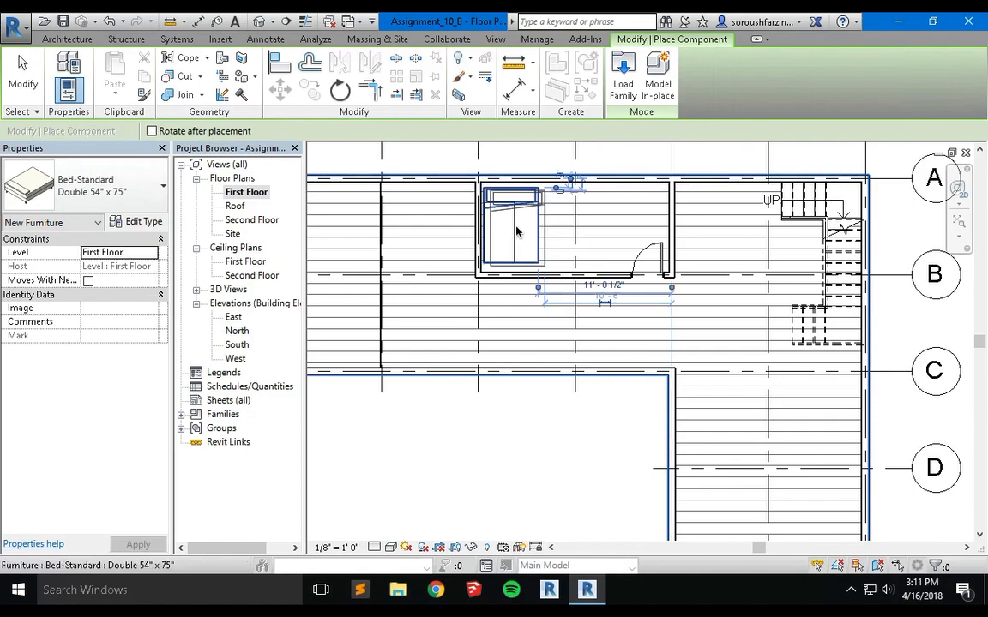
{"action": "scroll", "coordinate": [540, 265], "scroll_direction": "up", "scroll_amount": 1}
{"action": "scroll", "coordinate": [535, 261], "scroll_direction": "up", "scroll_amount": 4}
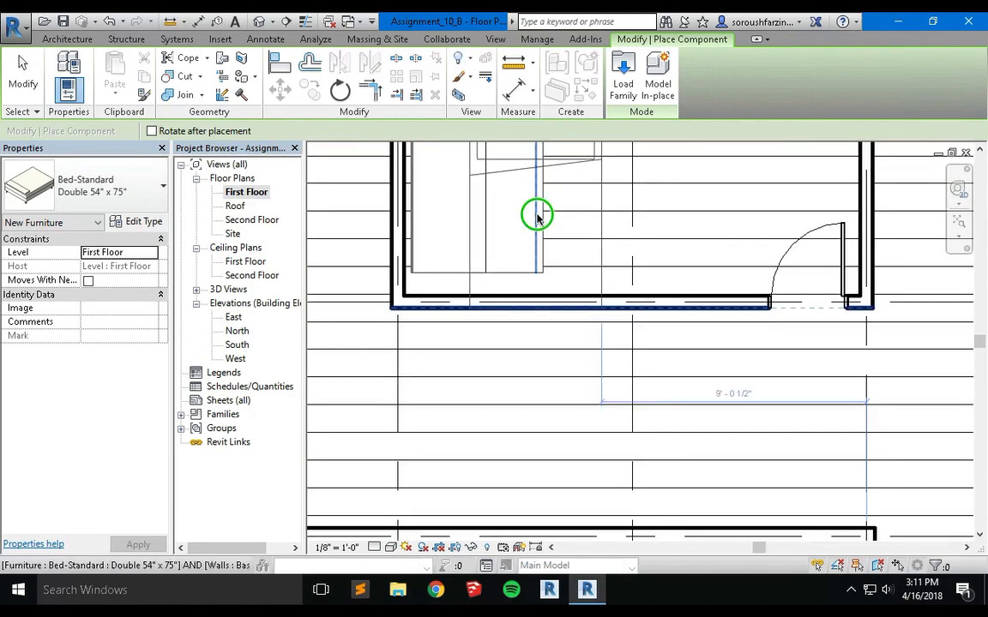
{"action": "key", "text": "Escape"}
{"action": "key", "text": "Escape"}
{"action": "middle_click_drag", "start_coordinate": [537, 221], "coordinate": [587, 358]}
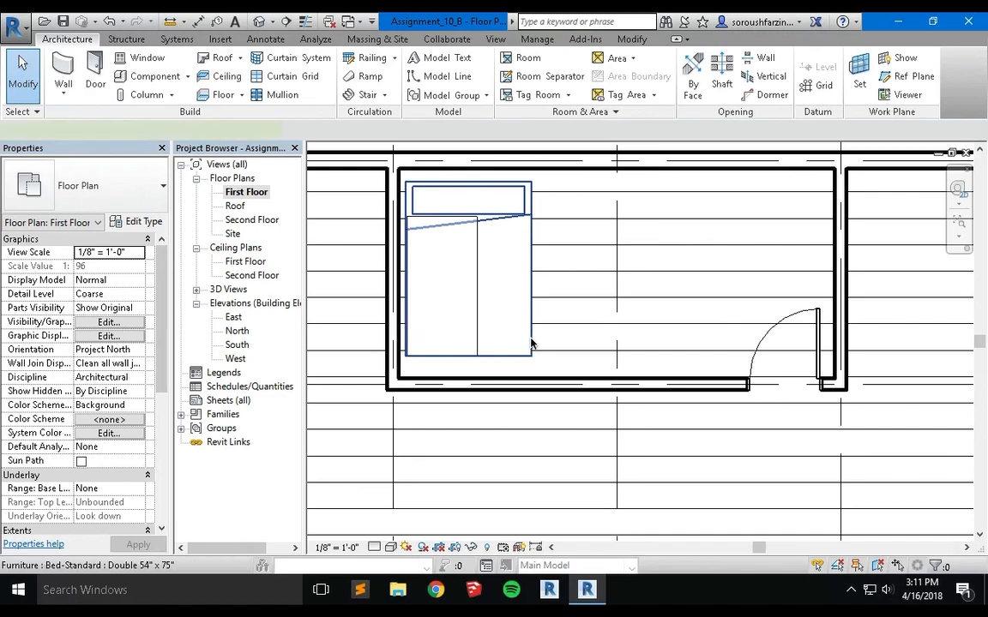
- Nudge the bed away from the grid 3 wall to about 9'-6 1/2" from grid 5, and slightly toward the grid A wall
{"action": "left_click", "coordinate": [529, 342]}
{"action": "key", "text": "Right"}
{"action": "key", "text": "Right"}
{"action": "key", "text": "Right"}
{"action": "key", "text": "Right"}
{"action": "key", "text": "Right"}
{"action": "key", "text": "Right"}
{"action": "key", "text": "Right"}
{"action": "key", "text": "Right"}
{"action": "key", "text": "Right"}
{"action": "key", "text": "Right"}
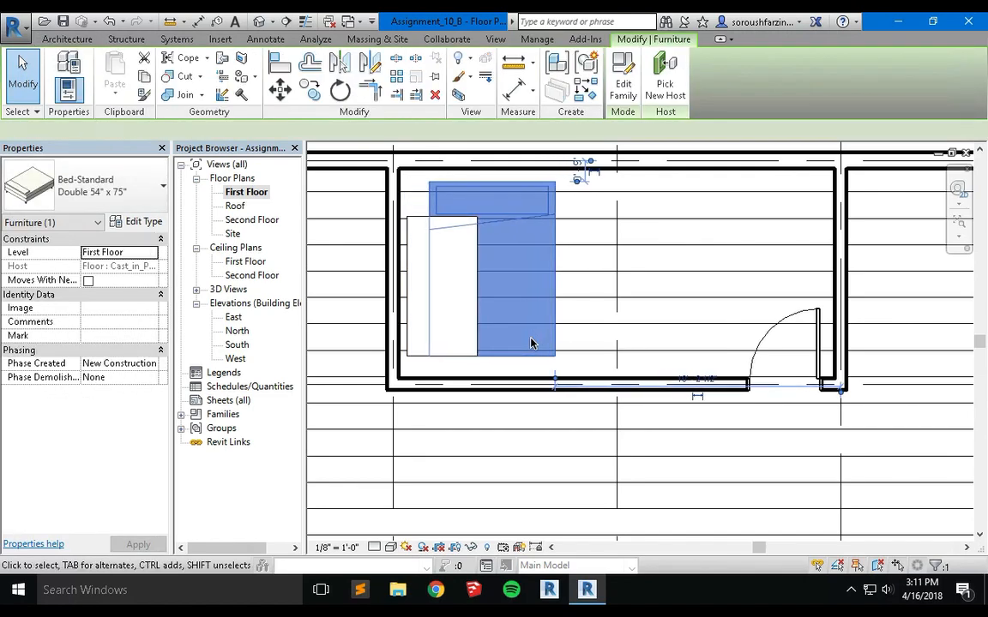
{"action": "key", "text": "Up"}
{"action": "key", "text": "Right"}
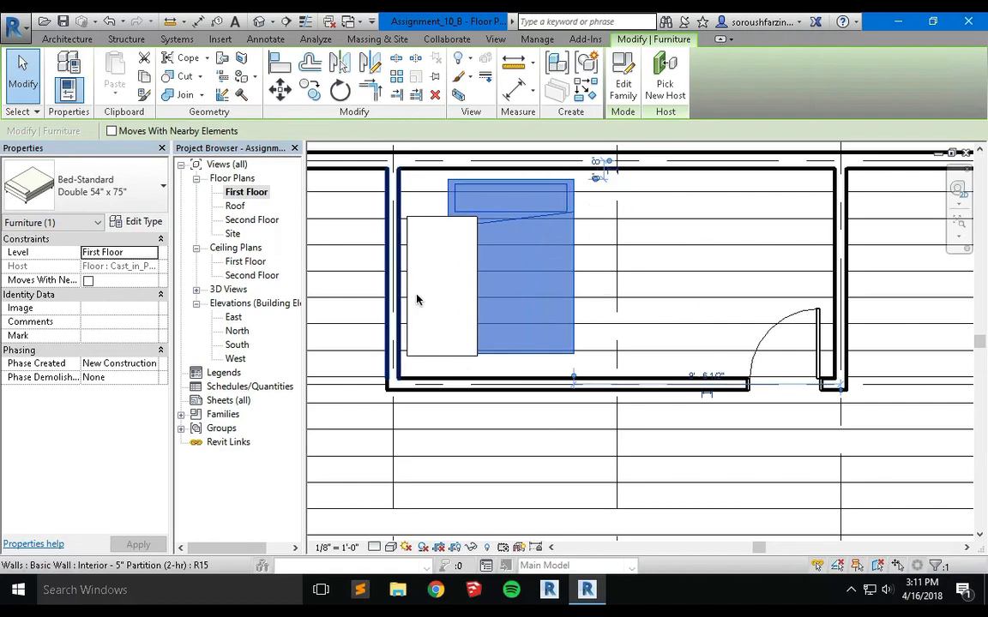
- Enlarge the room by moving its door wall outward past grid B, slightly more than 9'-9" from grid A
{"action": "left_click", "coordinate": [571, 385]}
{"action": "key", "text": "Down"}
{"action": "key", "text": "Down"}
{"action": "key", "text": "Down"}
{"action": "key", "text": "Down"}
{"action": "key", "text": "Down"}
{"action": "key", "text": "Down"}
{"action": "key", "text": "Down"}
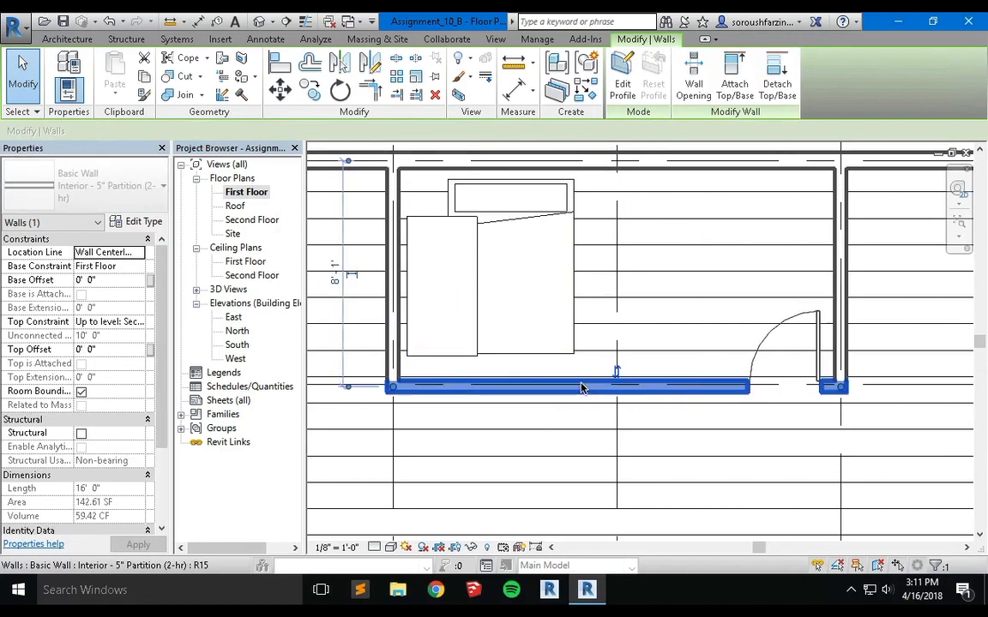
{"action": "key", "text": "Down"}
{"action": "key", "text": "Down"}
{"action": "key", "text": "Down"}
{"action": "key", "text": "Down"}
{"action": "key", "text": "Down"}
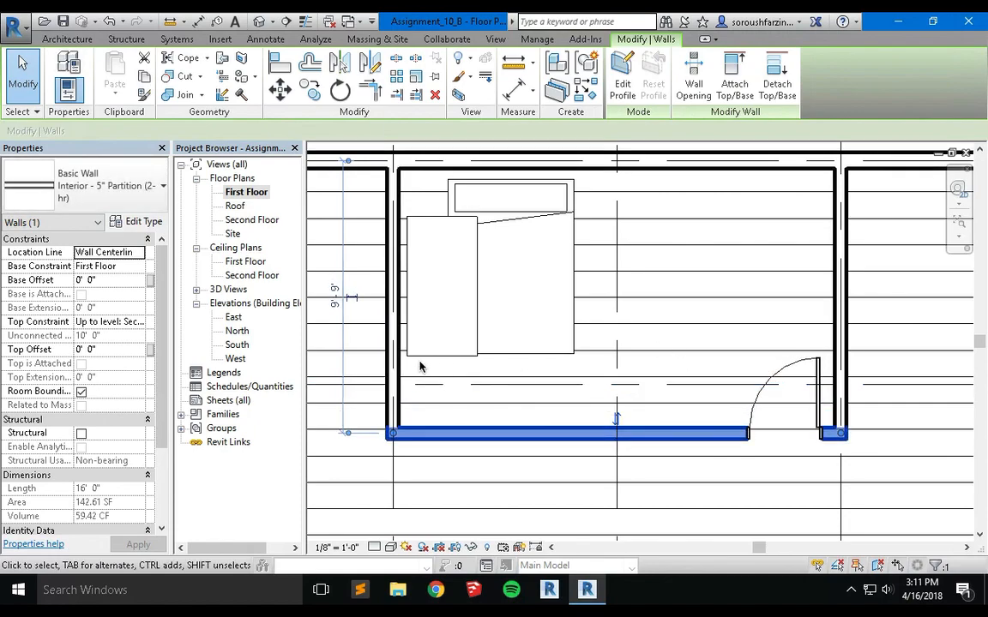
{"action": "left_click", "coordinate": [332, 298]}
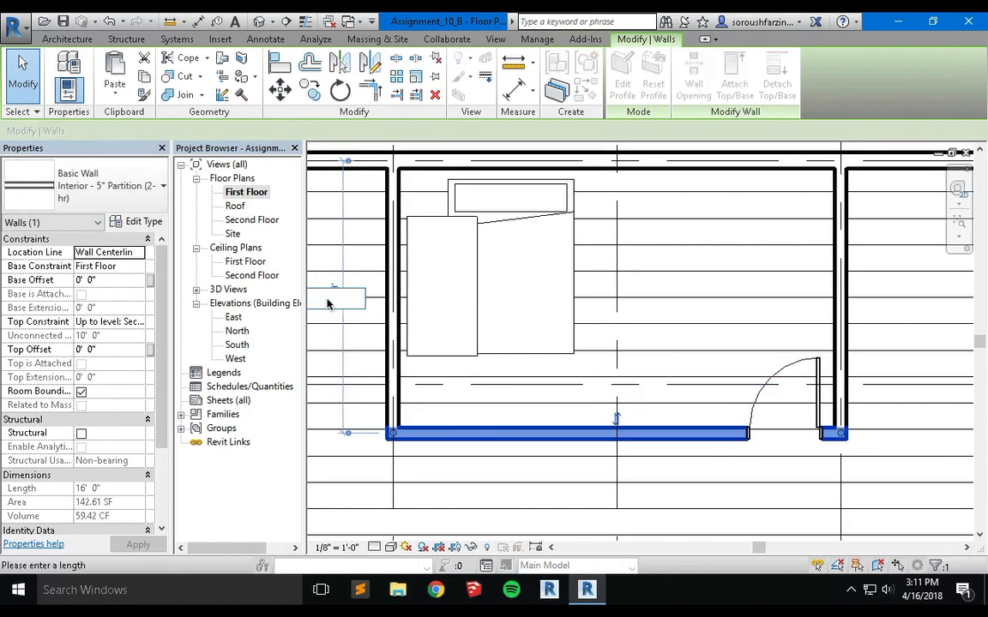
{"action": "key", "text": "Return"}
{"action": "left_click", "coordinate": [686, 426]}
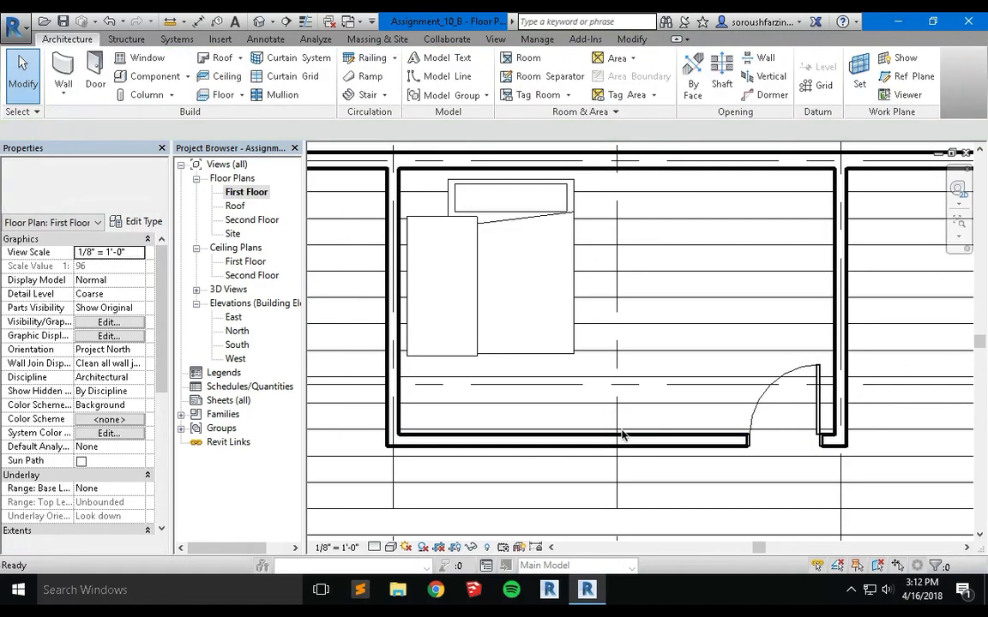
- Move the desk off the bed, rotate it parallel to grid A, and position it in the room's corner by grids A and 5
{"action": "left_click", "coordinate": [468, 304]}
{"action": "left_click", "coordinate": [469, 298]}
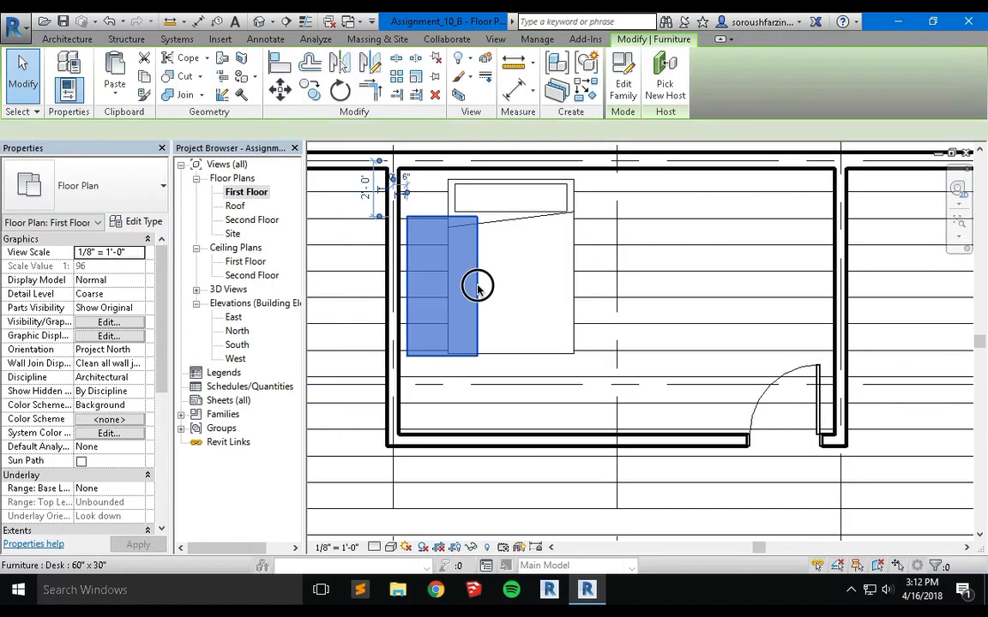
{"action": "left_click_drag", "start_coordinate": [475, 282], "coordinate": [740, 275]}
{"action": "key", "text": "space"}
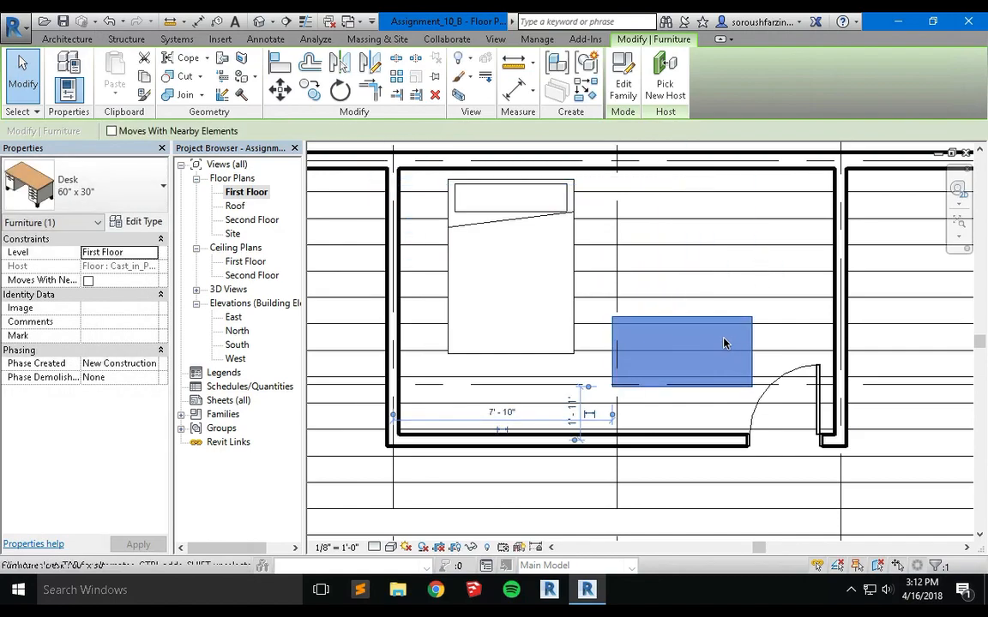
{"action": "left_click", "coordinate": [750, 286]}
{"action": "left_click_drag", "start_coordinate": [729, 315], "coordinate": [798, 177]}
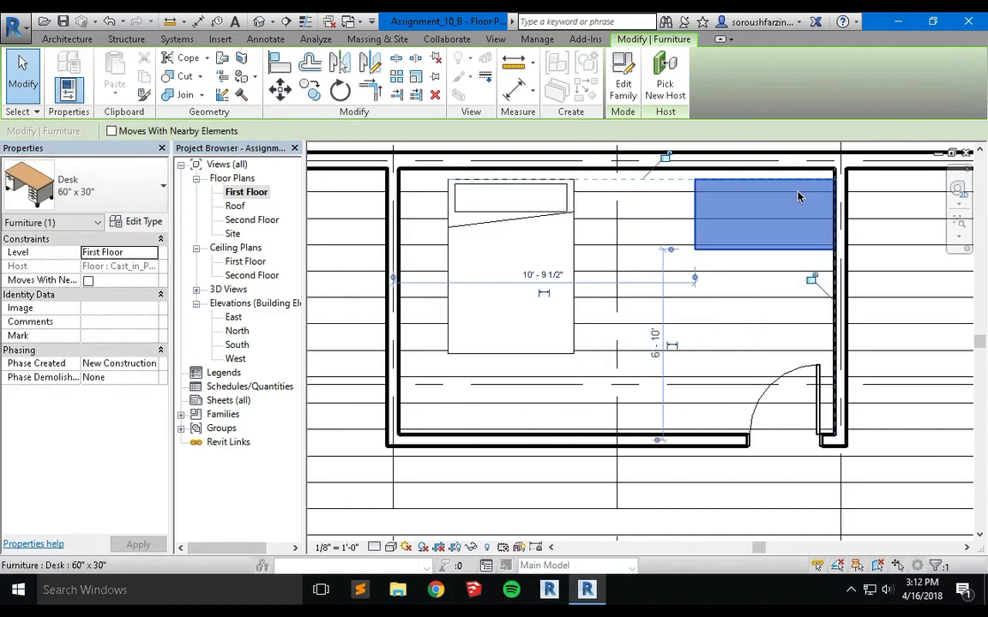
{"action": "key", "text": "Escape"}
- Nudge the desk slightly away from the grid 5 wall and deselect it
{"action": "left_click", "coordinate": [723, 216]}
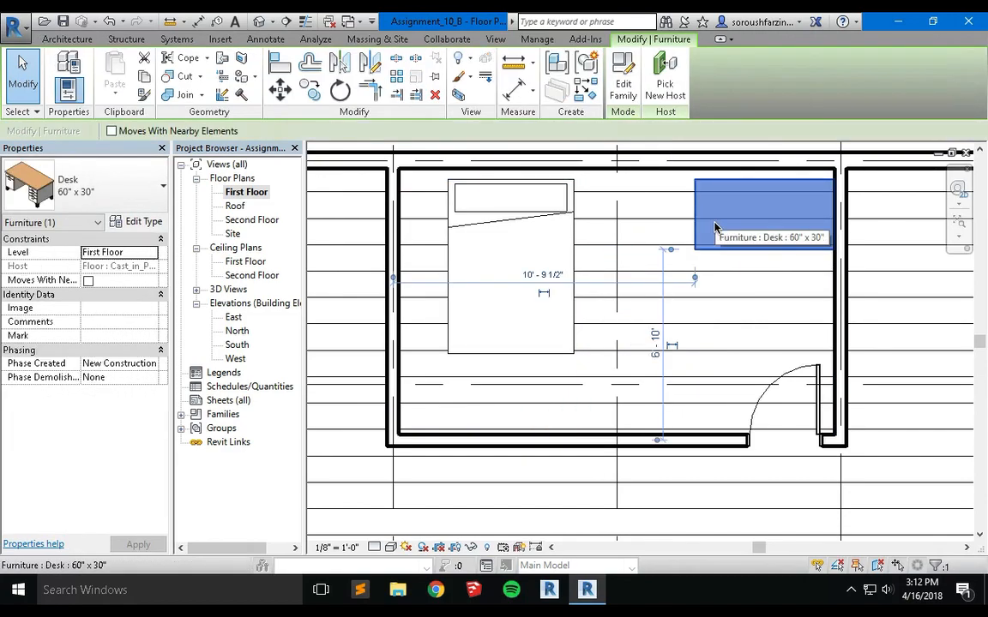
{"action": "key", "text": "Left"}
{"action": "key", "text": "Left"}
{"action": "key", "text": "Escape"}
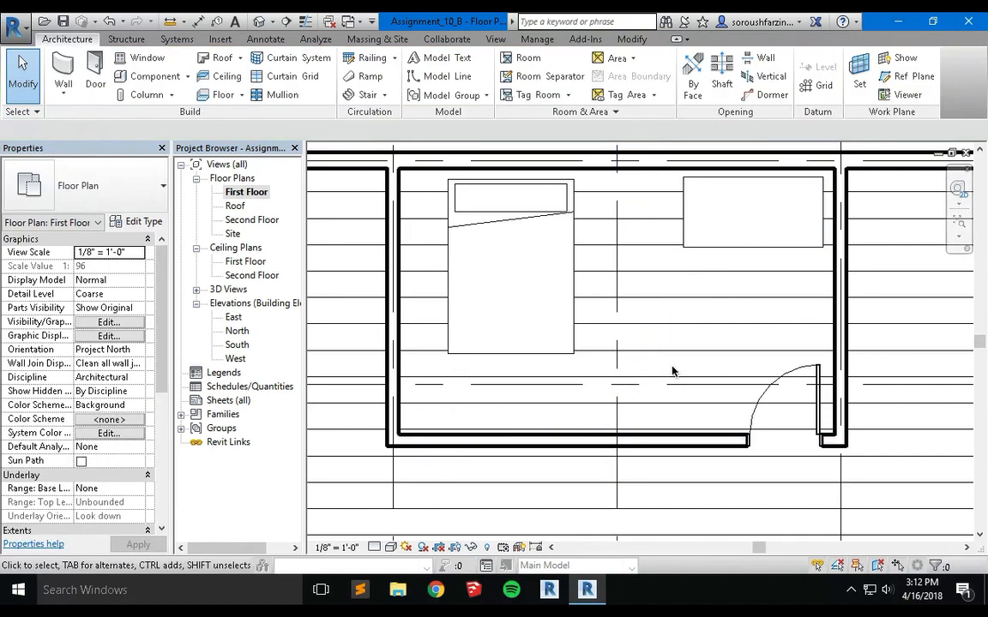
- Examine the reference floor plans in the Acrobat Reader PDF, return to Revit, and review the overall first floor layout
{"action": "scroll", "coordinate": [672, 371], "scroll_direction": "down", "scroll_amount": 3}
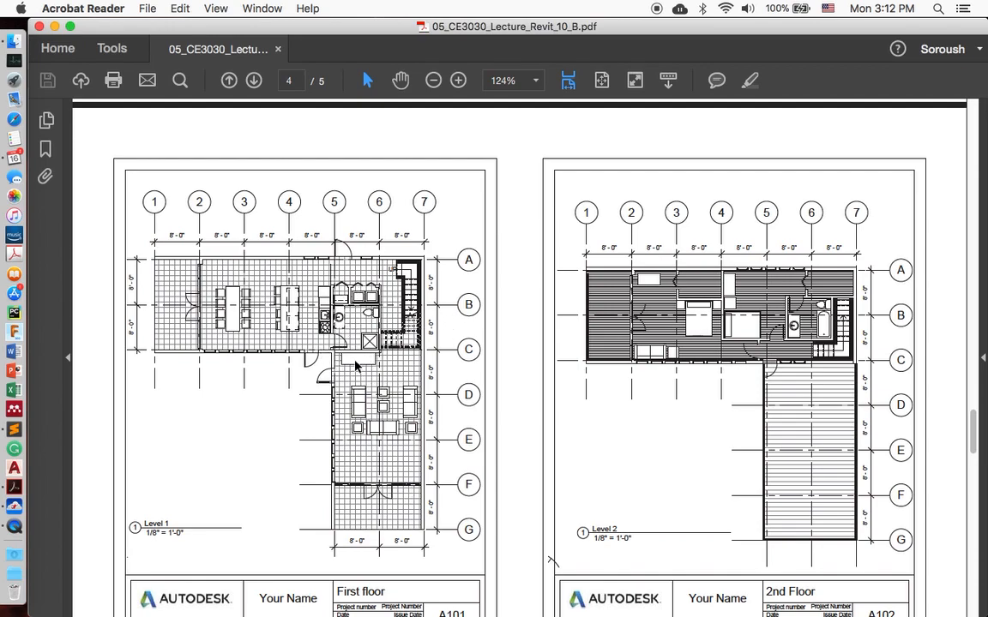
{"action": "key", "text": "ctrl+Right"}
{"action": "key", "text": "ctrl+Right"}
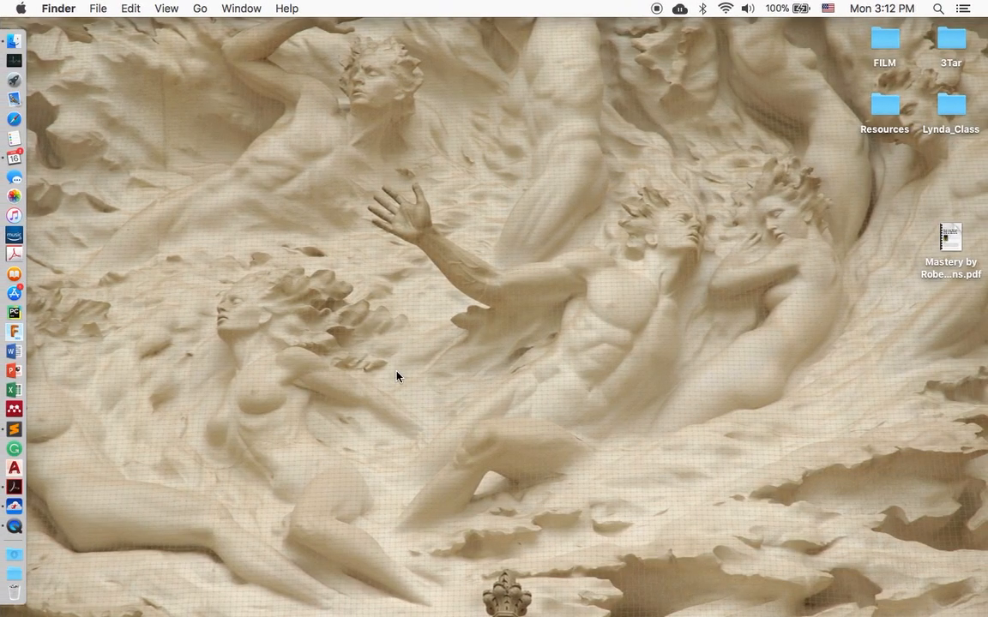
{"action": "key", "text": "ctrl+Left"}
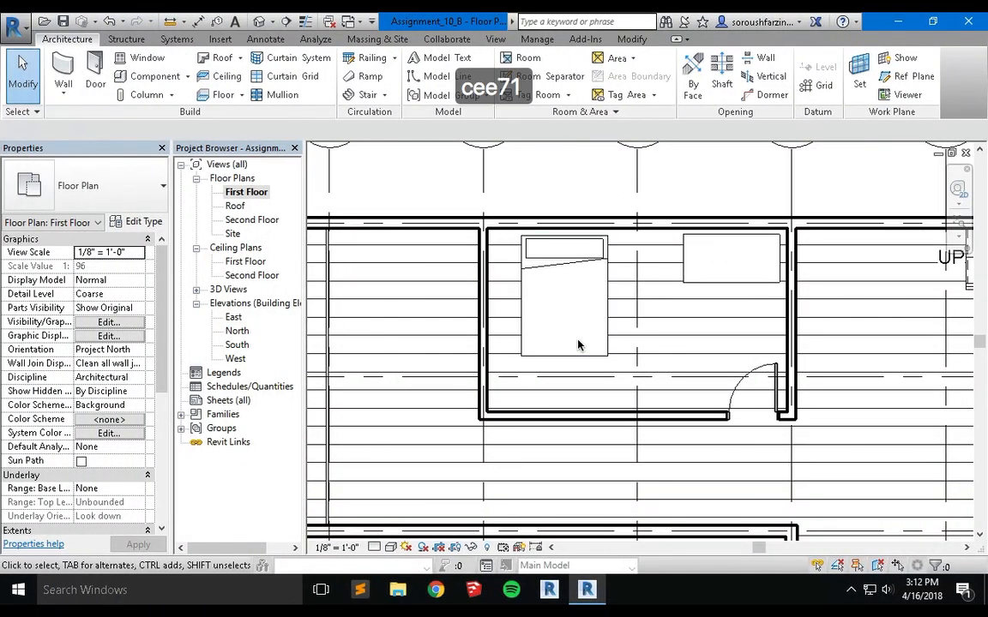
{"action": "key", "text": "z"}
{"action": "key", "text": "e"}
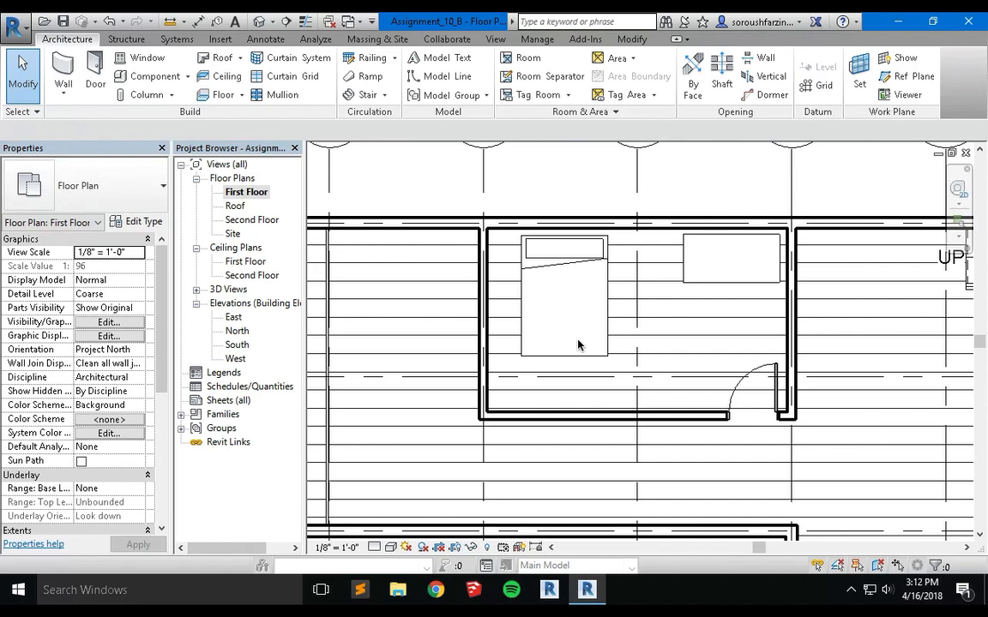
{"action": "scroll", "coordinate": [752, 259], "scroll_direction": "down", "scroll_amount": 4}
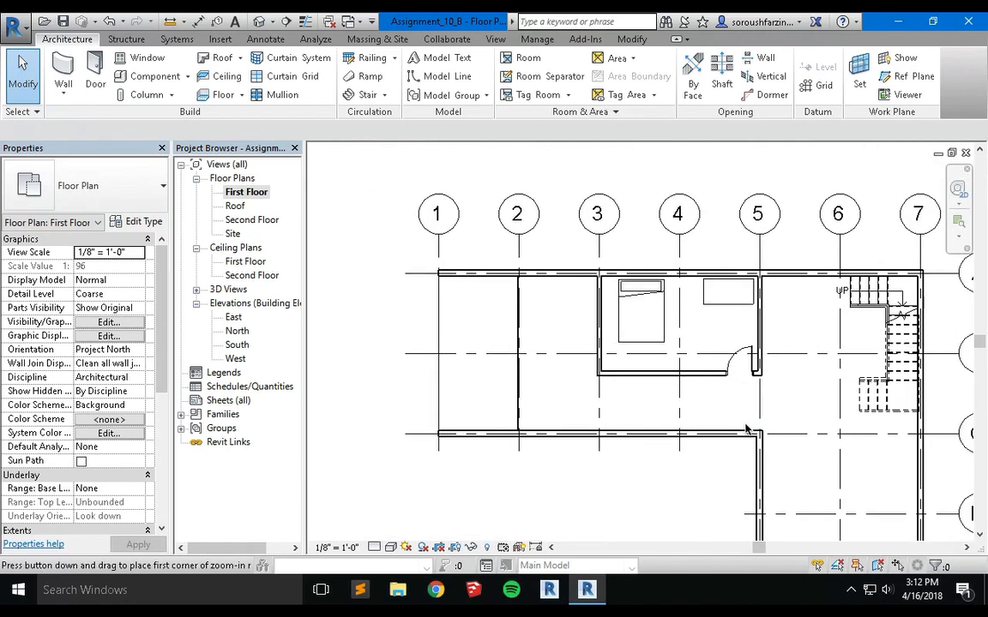
{"action": "scroll", "coordinate": [745, 429], "scroll_direction": "down", "scroll_amount": 1}
{"action": "scroll", "coordinate": [594, 289], "scroll_direction": "down", "scroll_amount": 1}
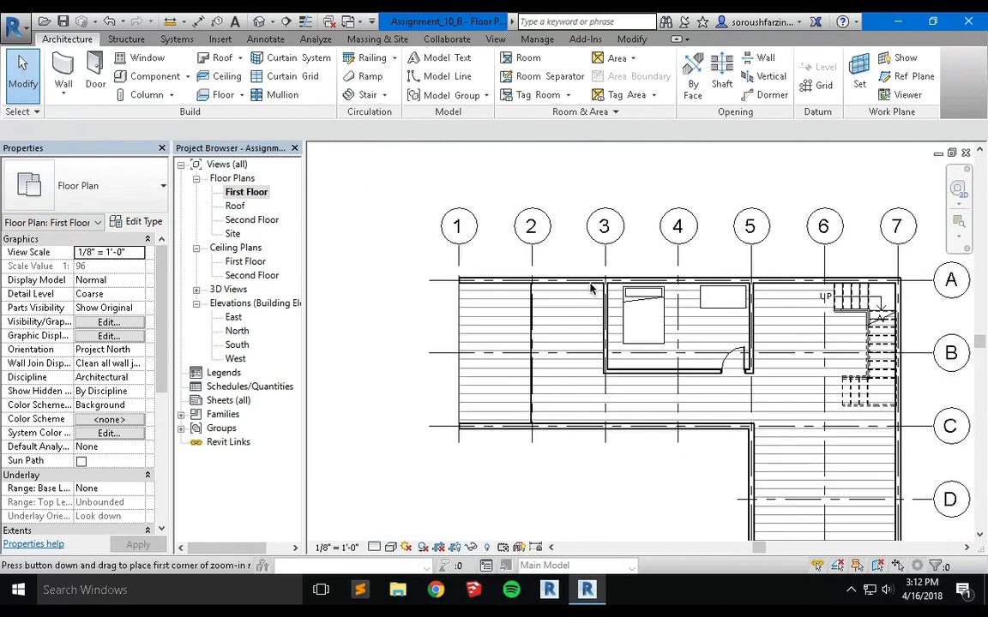